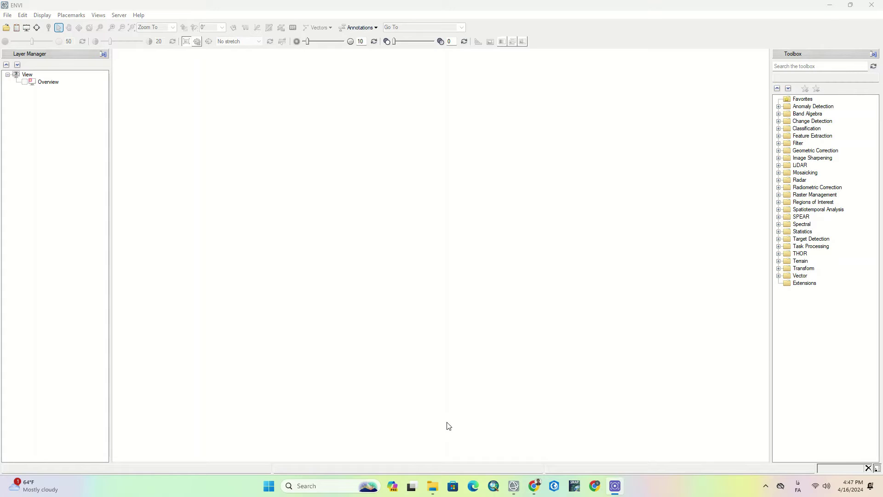
- Check the contents and path of the Landsat folder LC09_L1TP_165038_20230810_20230810_02_T1 in File Explorer, and return to ENVI
click(430, 492)
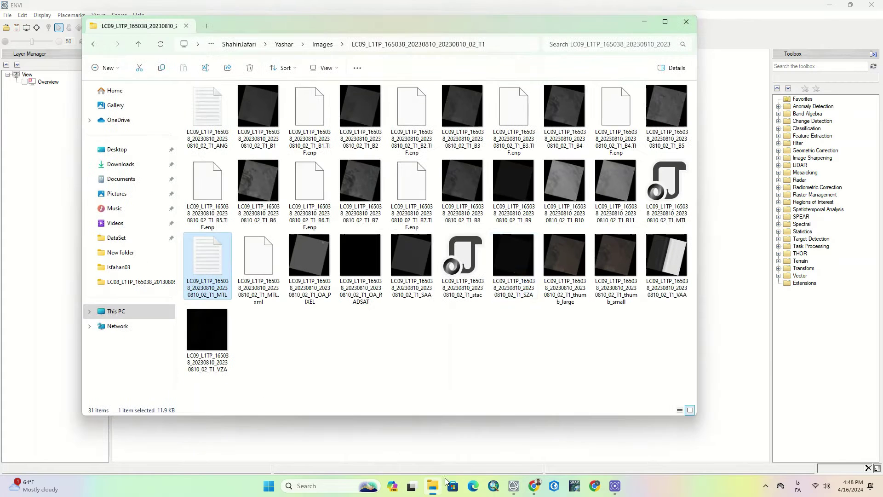
click(400, 348)
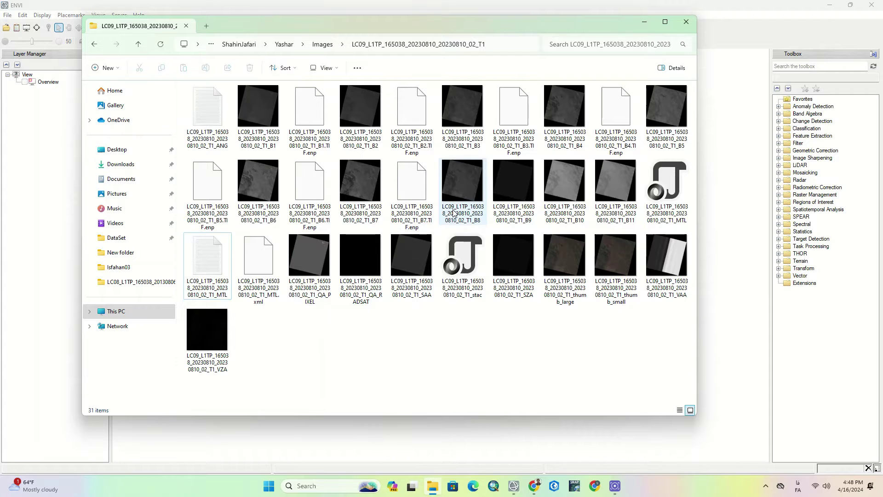
click(501, 46)
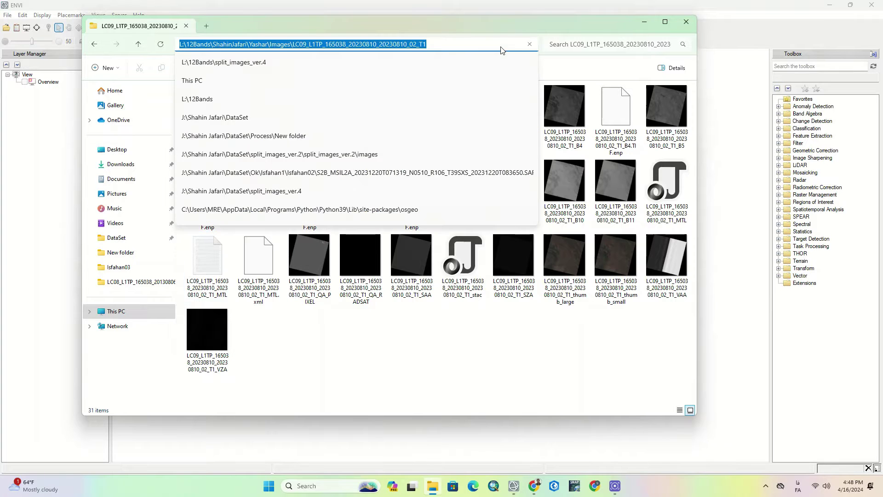
click(645, 22)
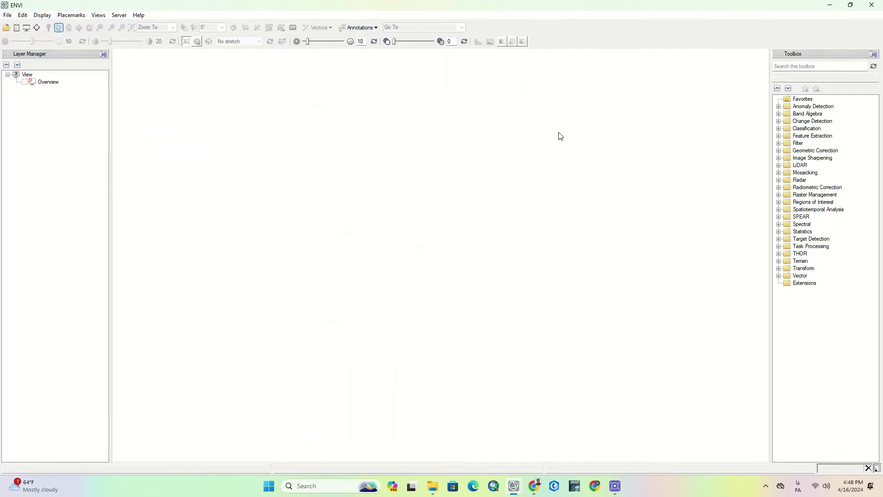
- Open the metadata text file LC09_L1TP_165038_20230810_20230810_02_T1_MTL to load the Landsat 9 scene
click(17, 28)
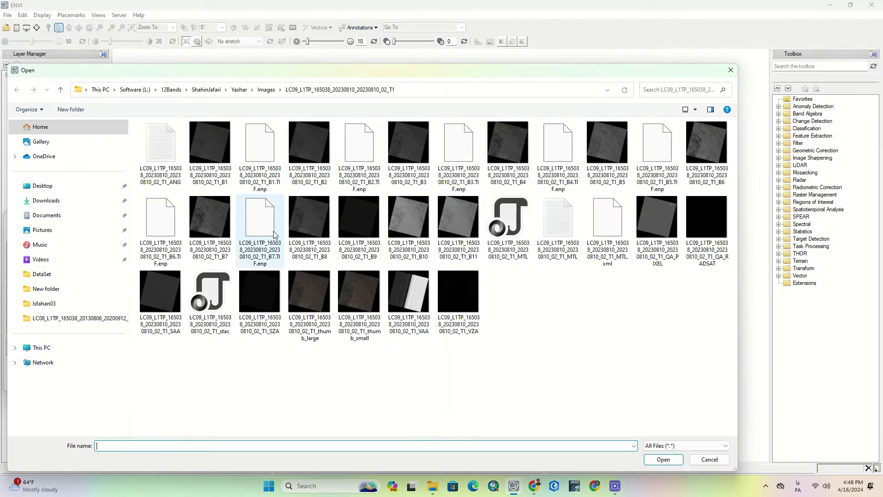
click(558, 220)
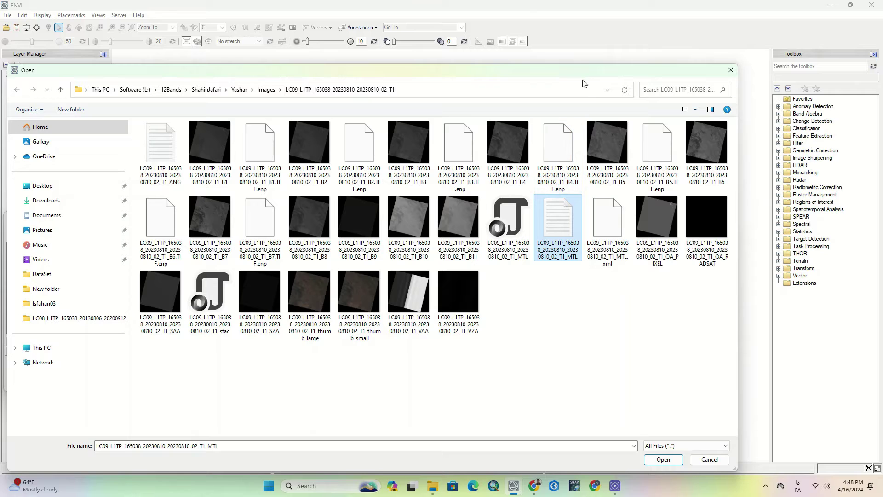
drag(584, 72, 580, 45)
click(660, 431)
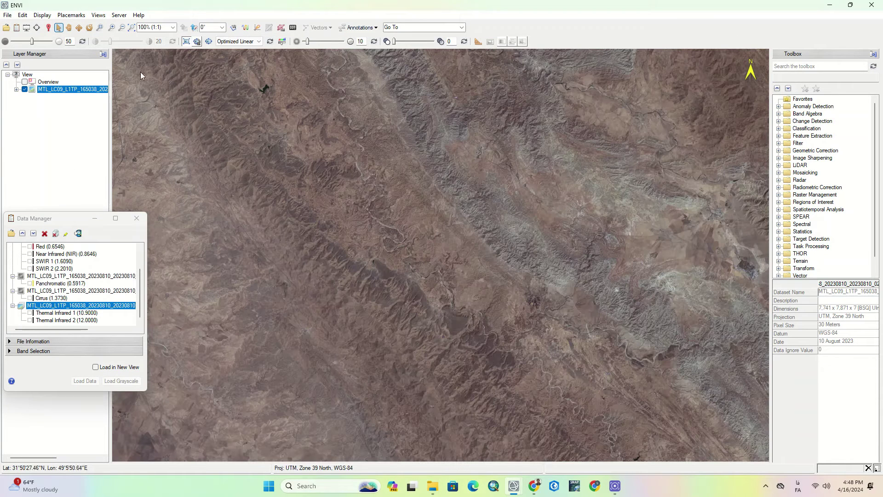
- Examine the true-color scene at full extent and close up along the farmland, river and city in its western part
click(133, 29)
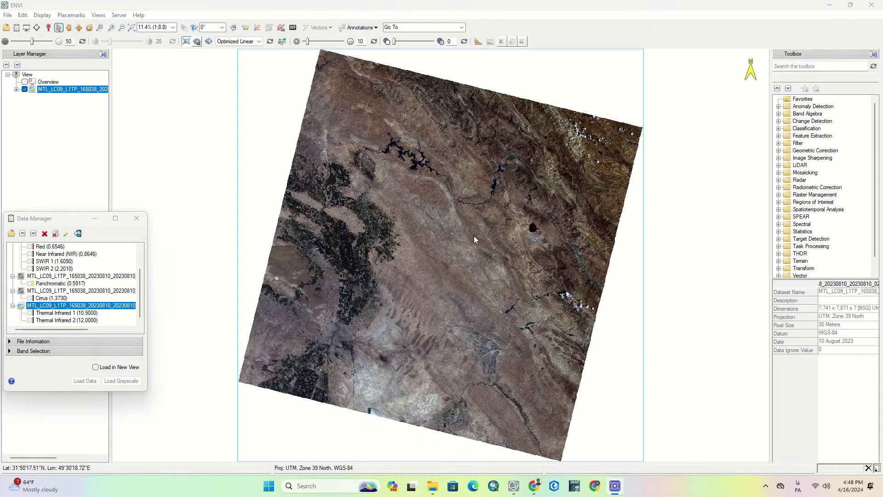
scroll(372, 225, up, 1)
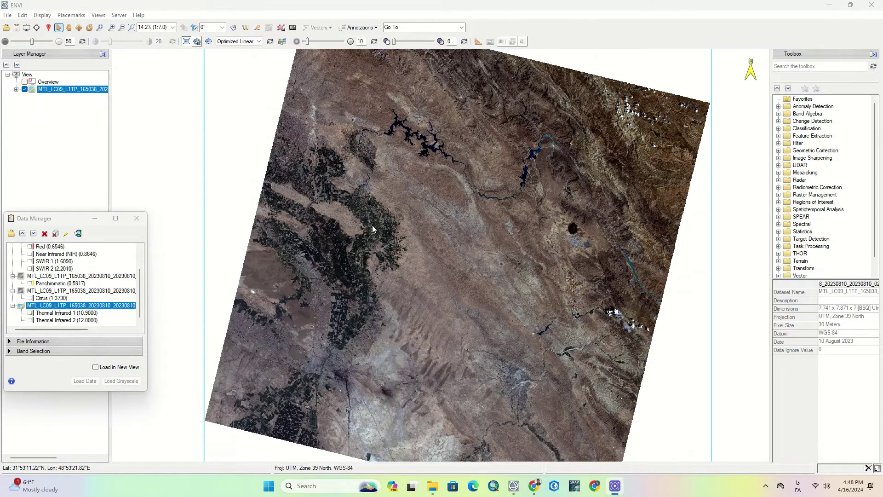
scroll(372, 225, up, 1)
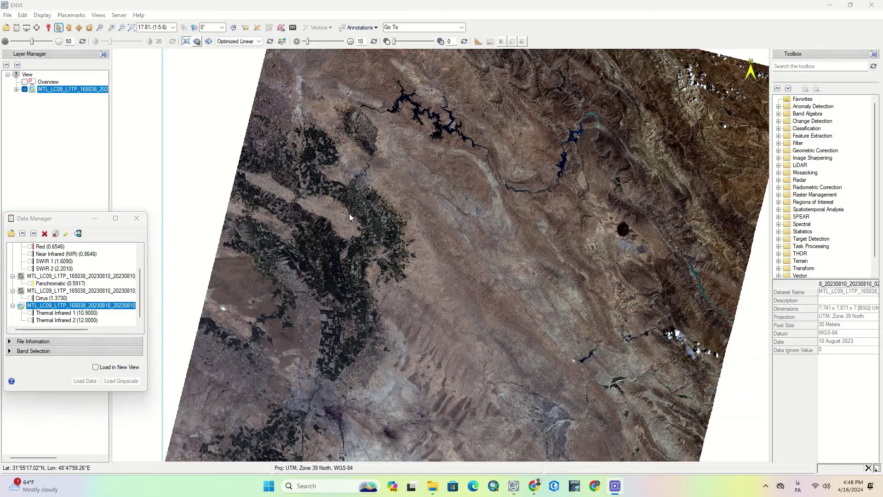
scroll(349, 213, up, 6)
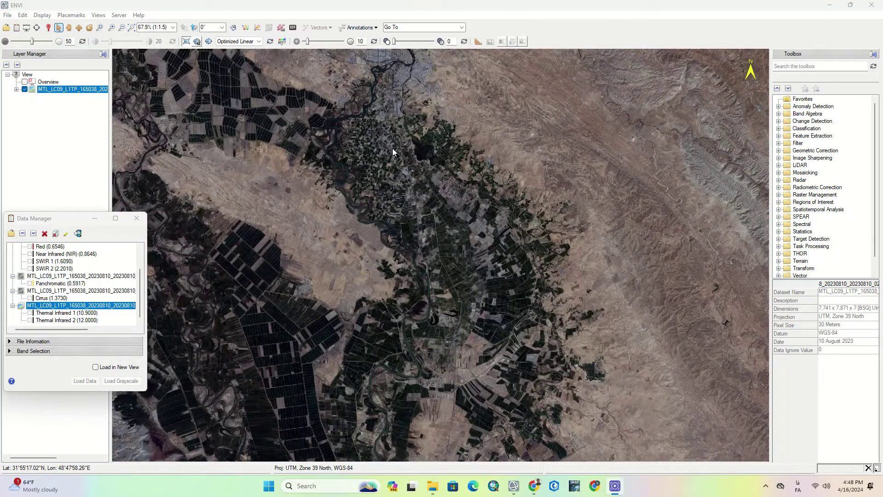
scroll(393, 148, up, 2)
scroll(410, 129, up, 2)
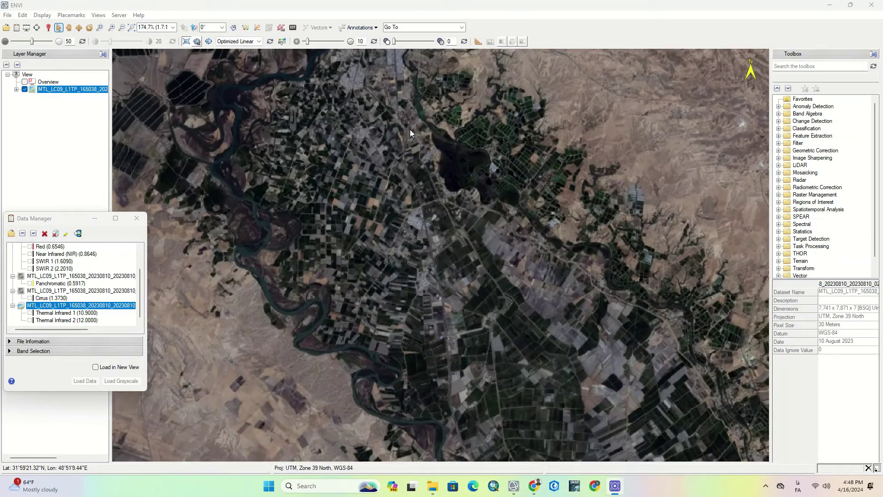
click(69, 28)
drag(432, 199, 459, 271)
drag(427, 135, 358, 304)
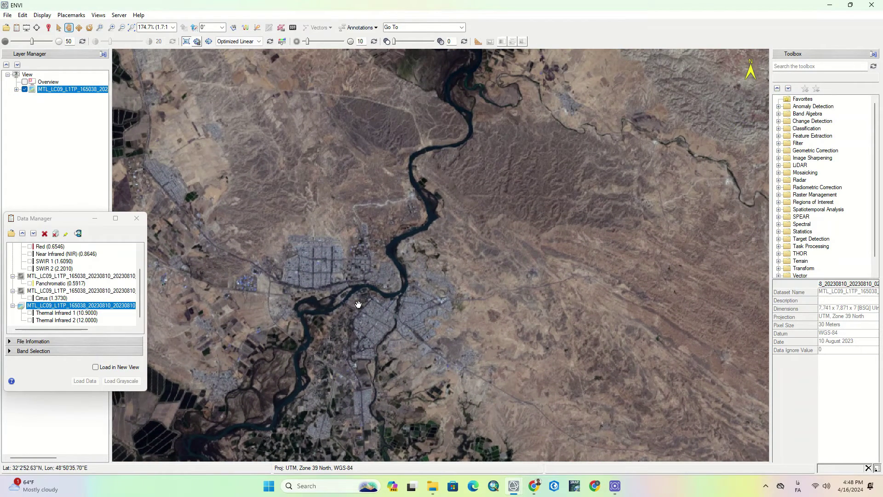
- Load the MultiSpectral dataset as a color-infrared (CIR) layer
drag(139, 296, 140, 262)
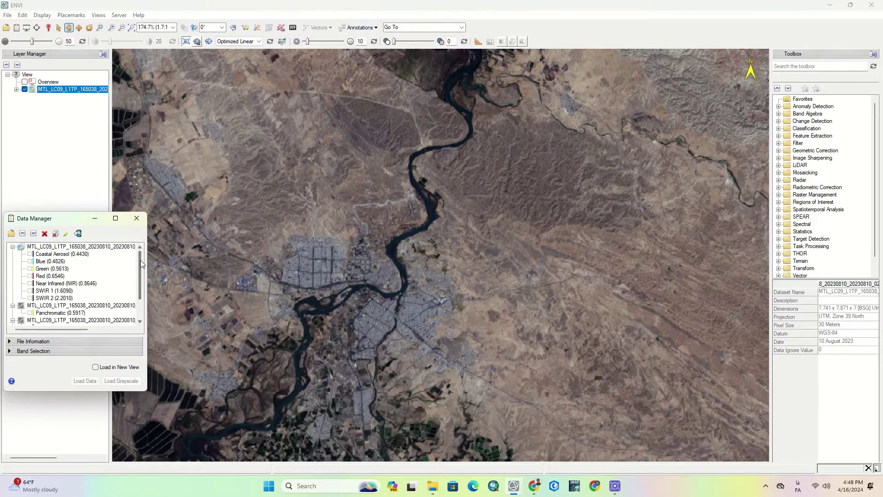
right_click(86, 251)
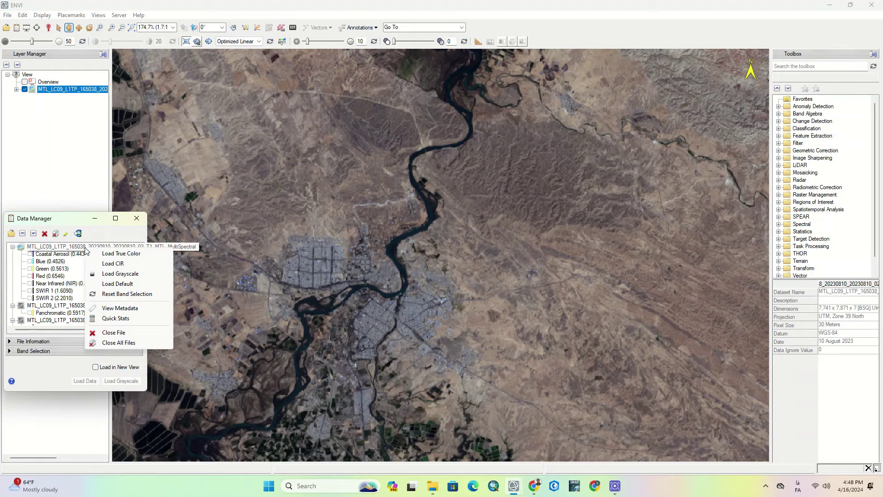
click(119, 264)
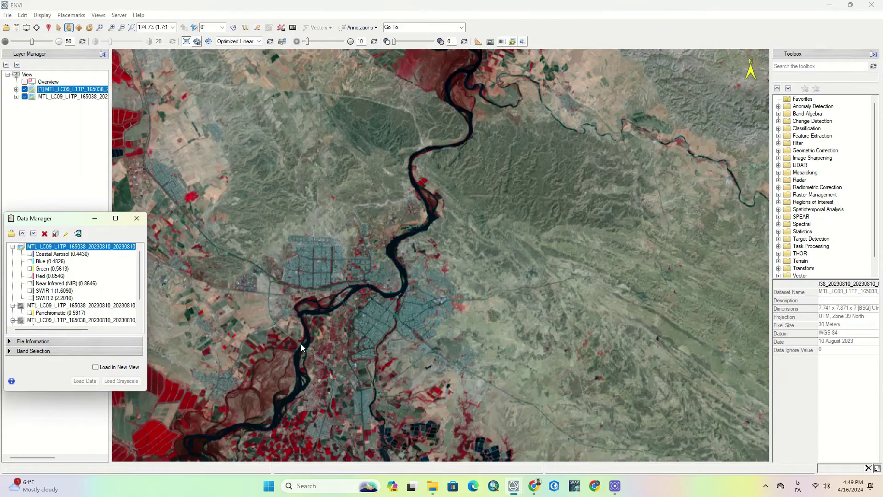
- Compare the CIR layer with the true-color layer over the farmland by toggling the CIR layer's visibility
drag(300, 344, 483, 174)
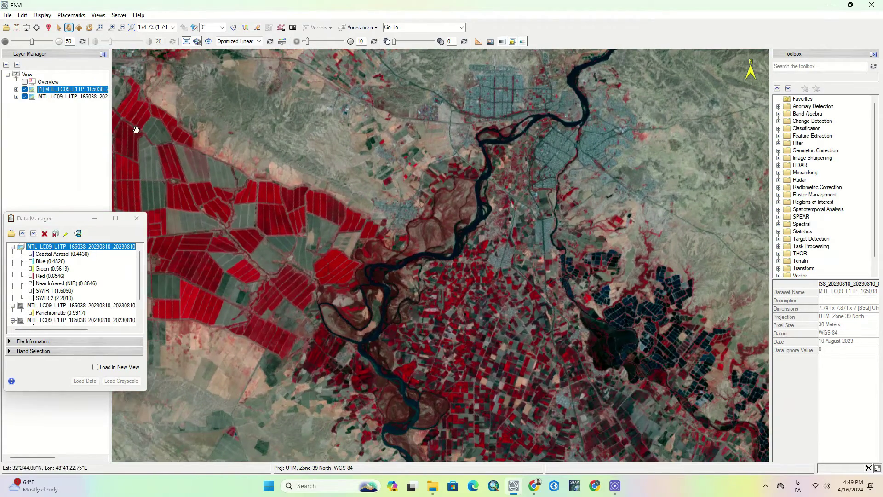
click(26, 89)
click(26, 89)
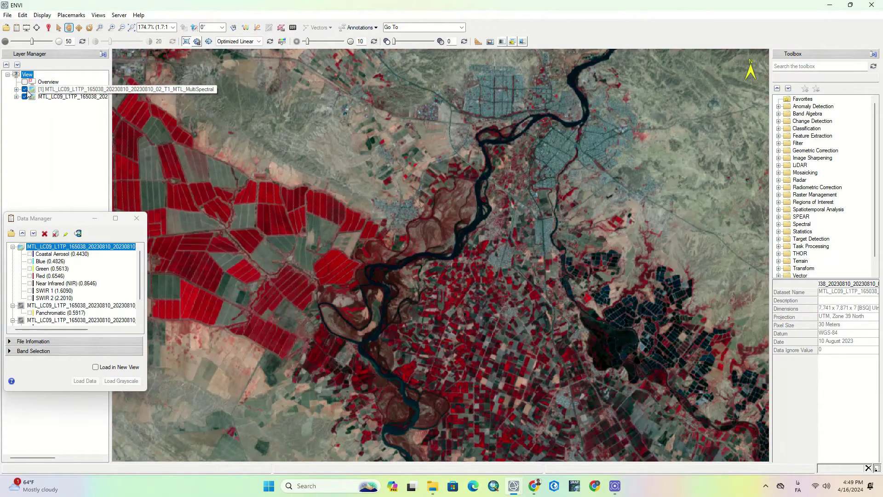
click(26, 89)
click(26, 89)
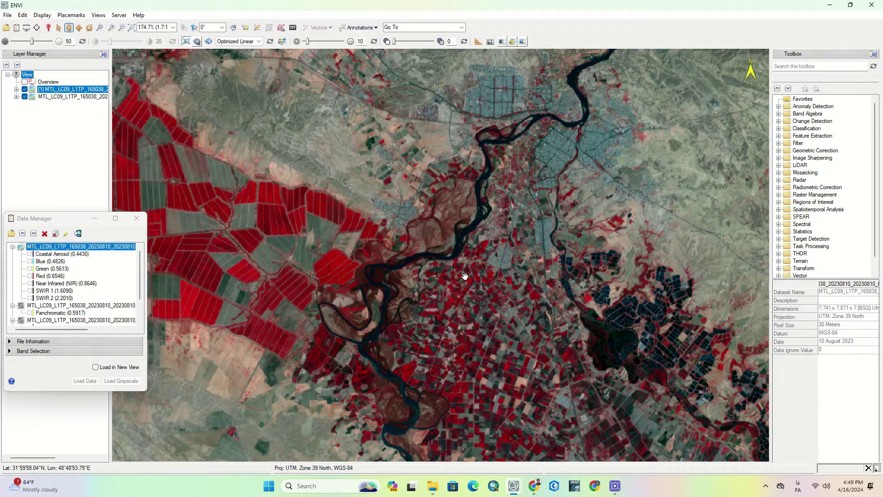
- Create a second view beside the existing one and make the empty view active
click(98, 15)
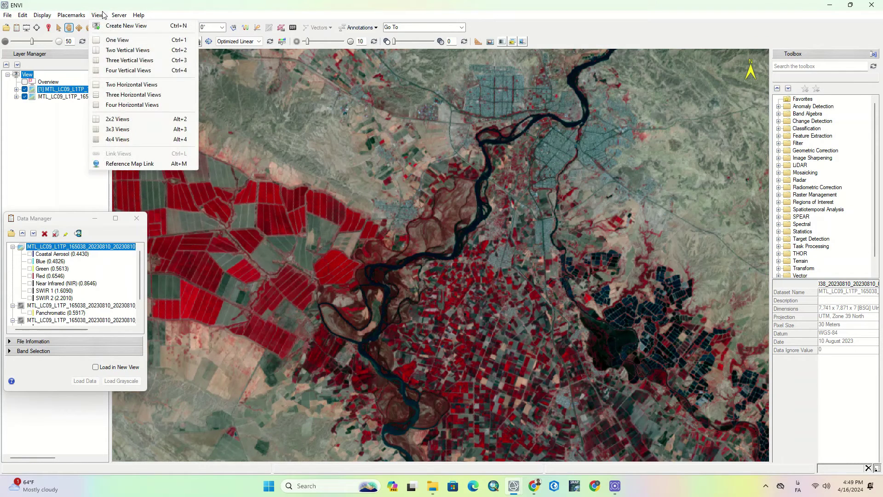
click(167, 27)
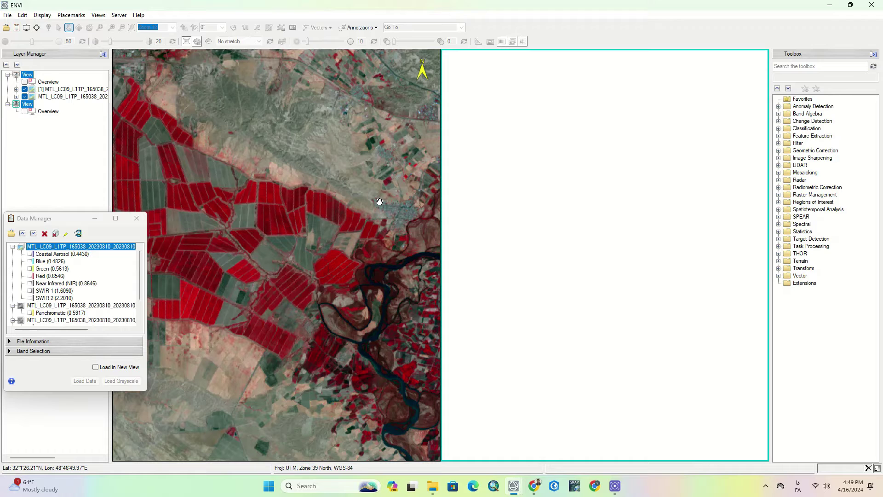
click(379, 200)
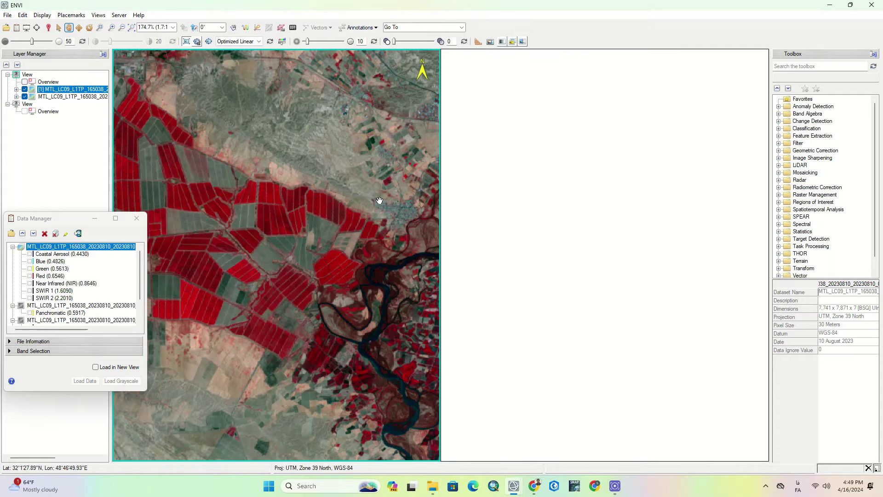
click(494, 196)
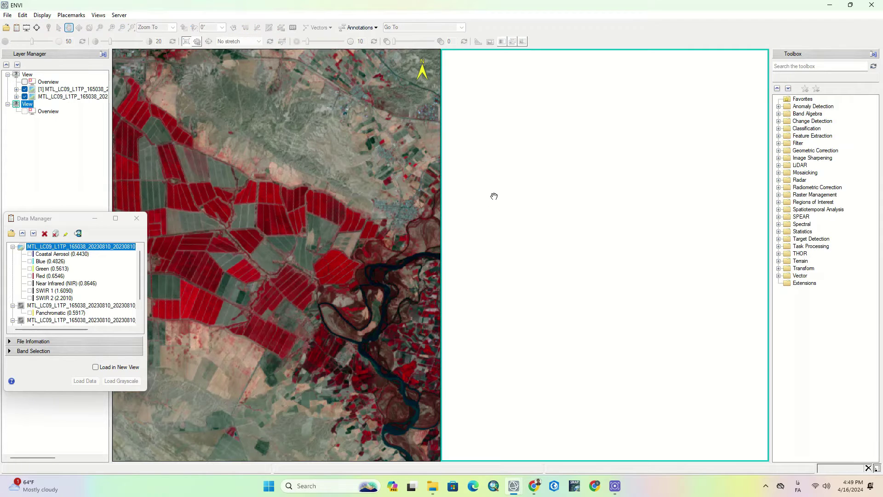
- Load the MultiSpectral dataset in true color into the empty view and check that both views move independently
right_click(61, 249)
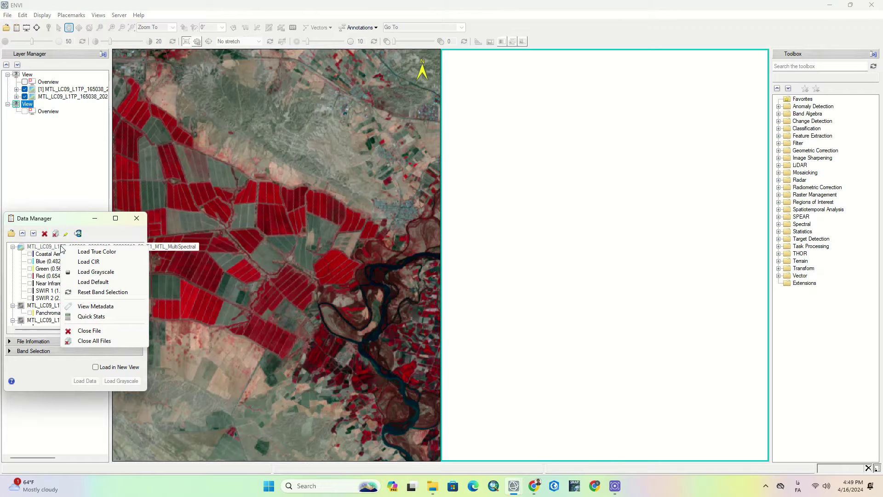
click(66, 253)
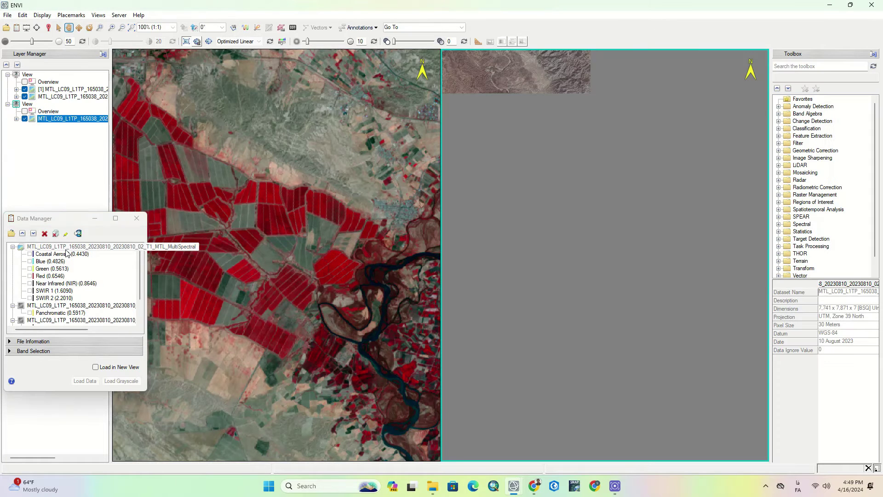
drag(556, 211, 549, 297)
click(319, 251)
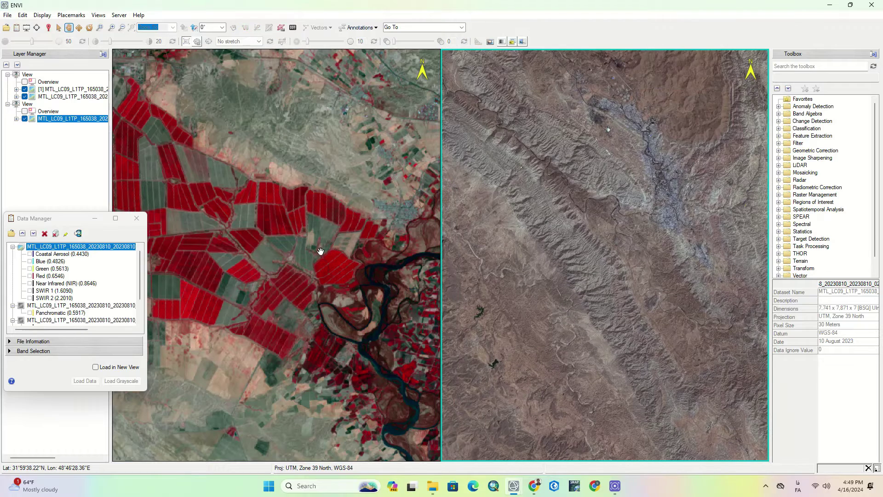
drag(355, 237, 282, 220)
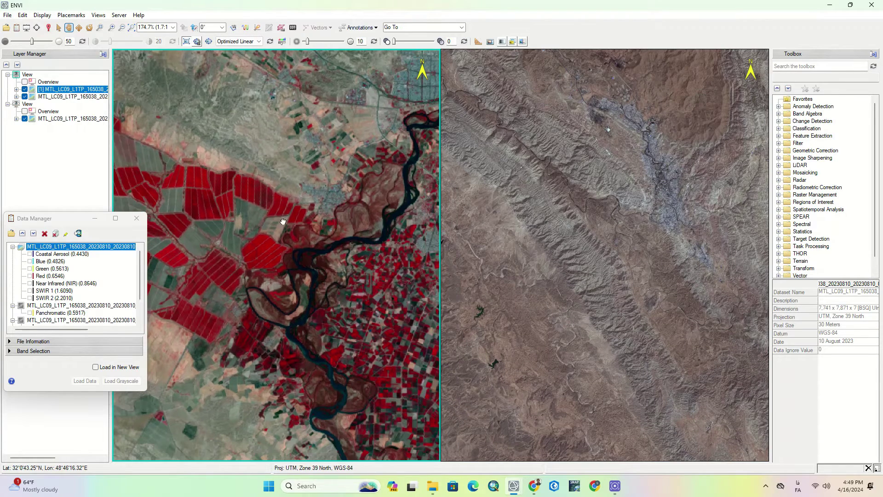
- Try the three-vertical, three-horizontal and 2x2 view layouts
click(99, 15)
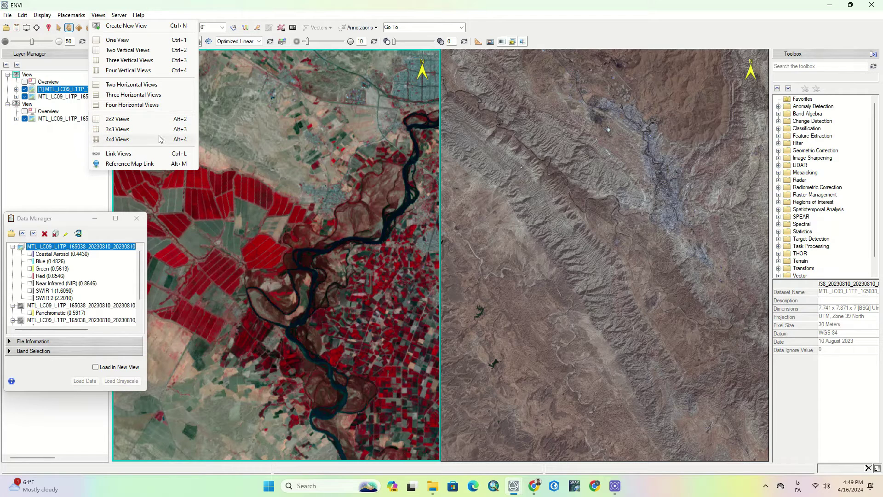
click(131, 61)
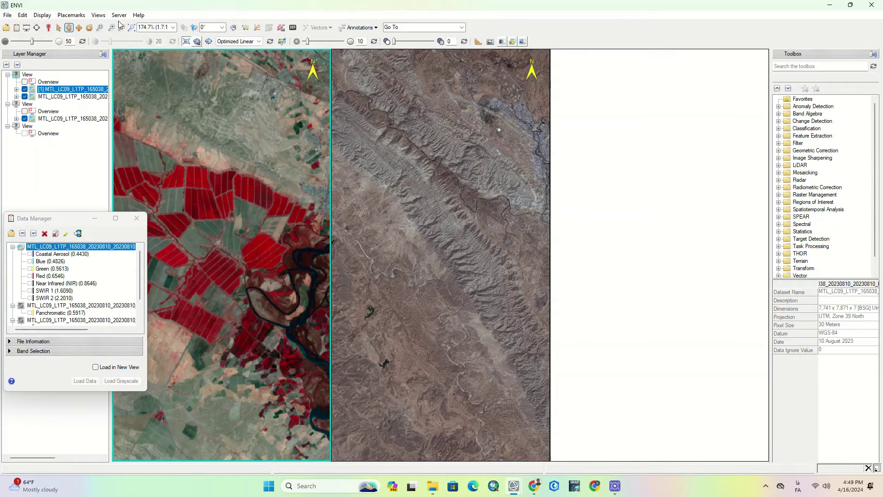
click(98, 16)
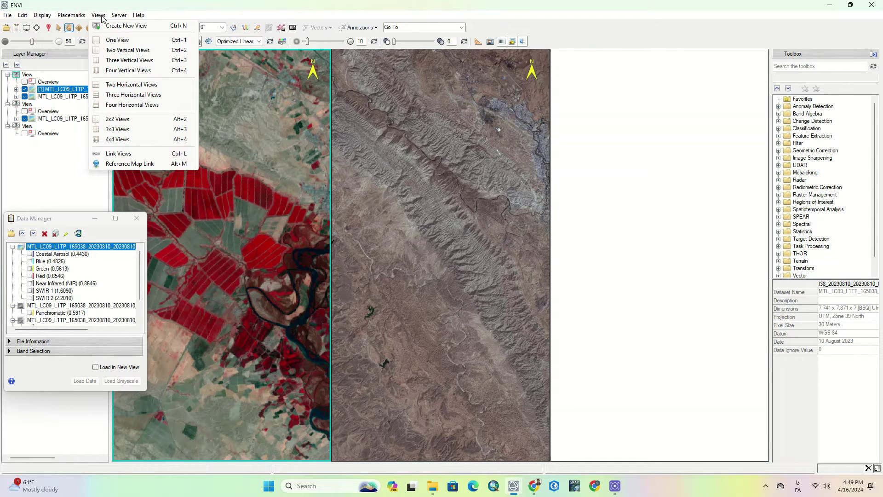
click(123, 96)
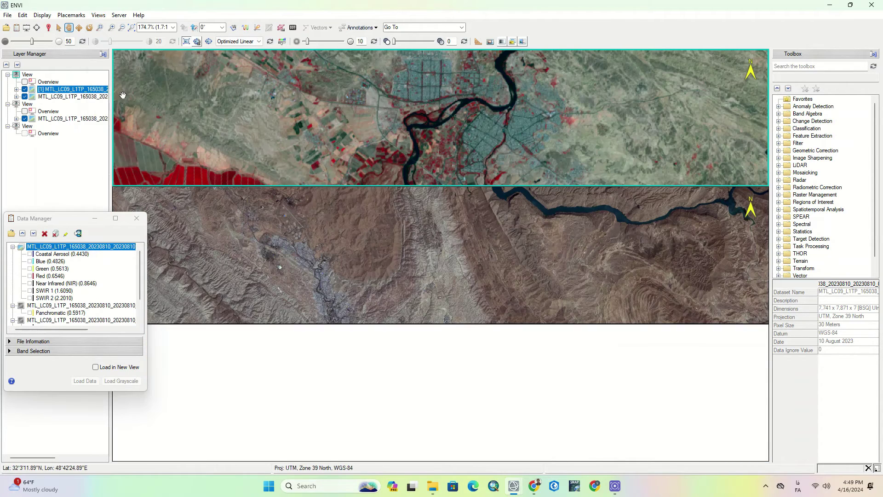
click(98, 16)
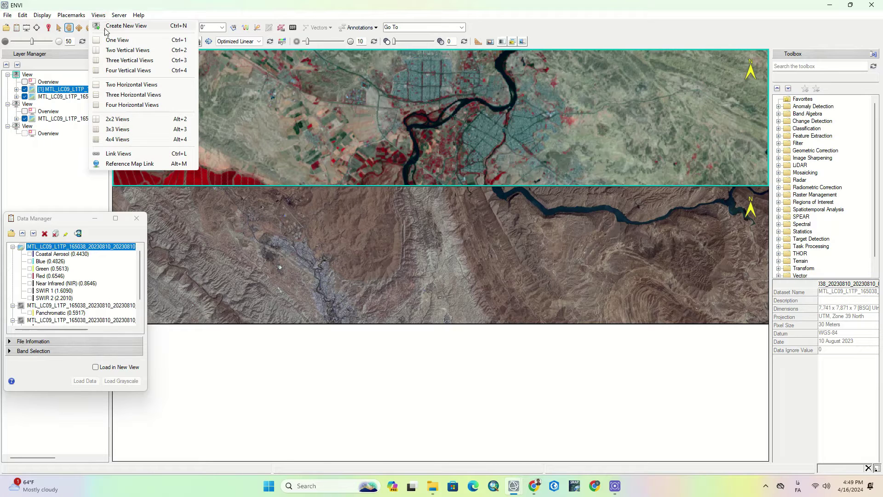
click(118, 119)
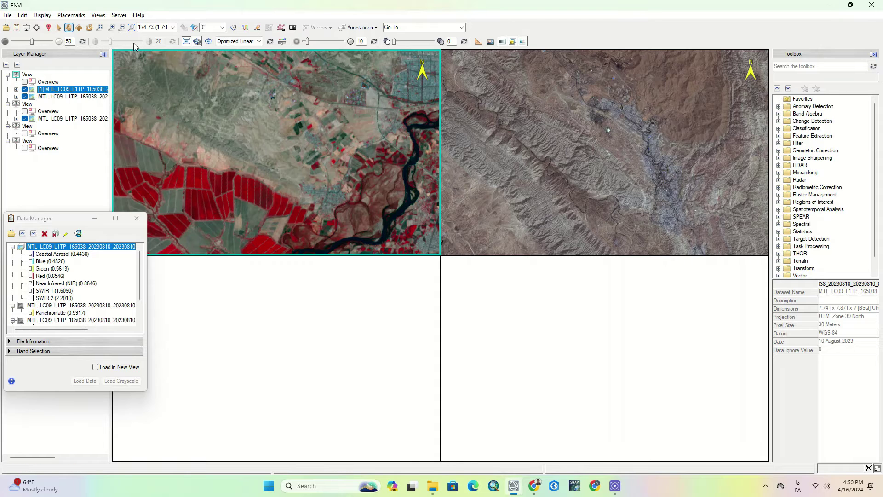
- Arrange the display as three vertical views
click(103, 17)
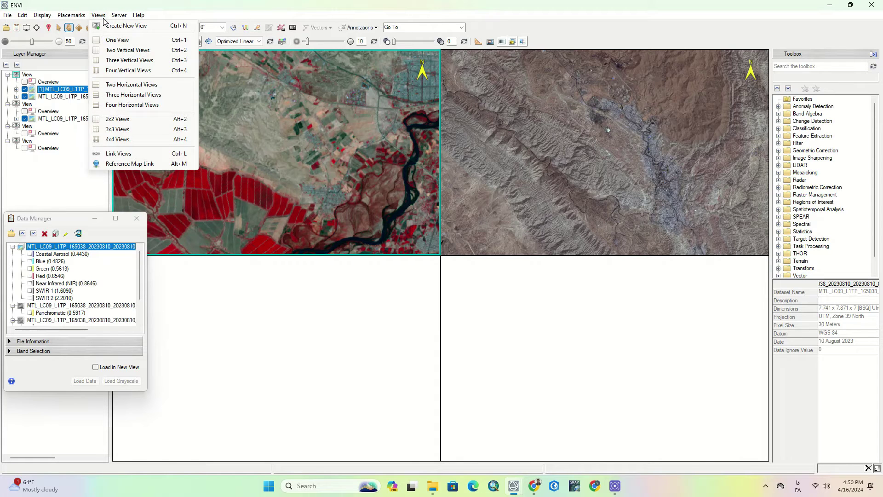
click(111, 63)
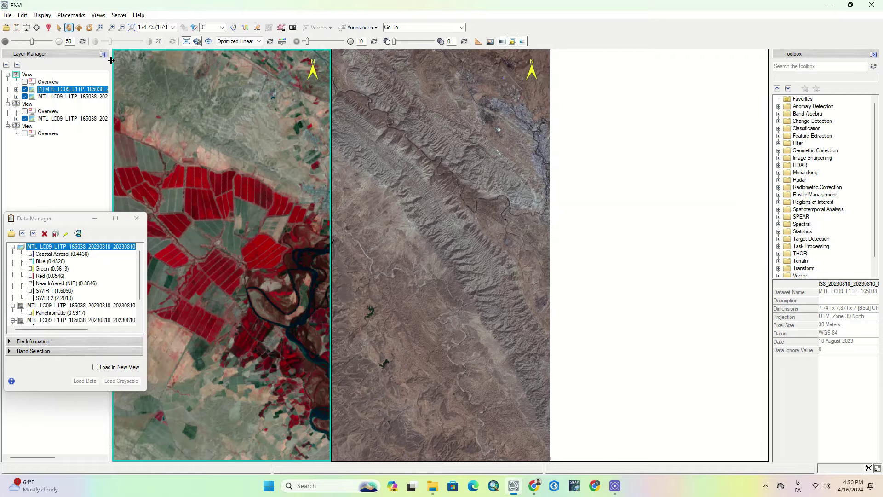
- Remove the lower MultiSpectral layer from the first view, keeping only the color-infrared layer
click(25, 90)
click(25, 90)
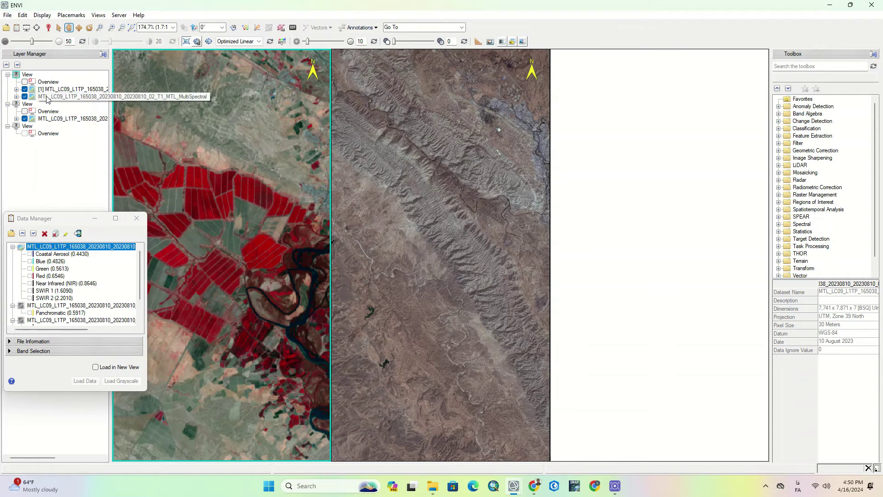
right_click(47, 98)
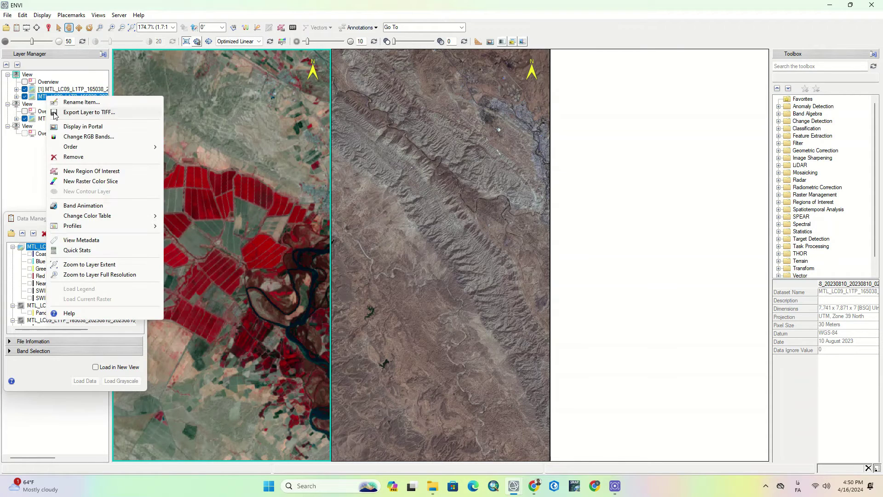
click(57, 157)
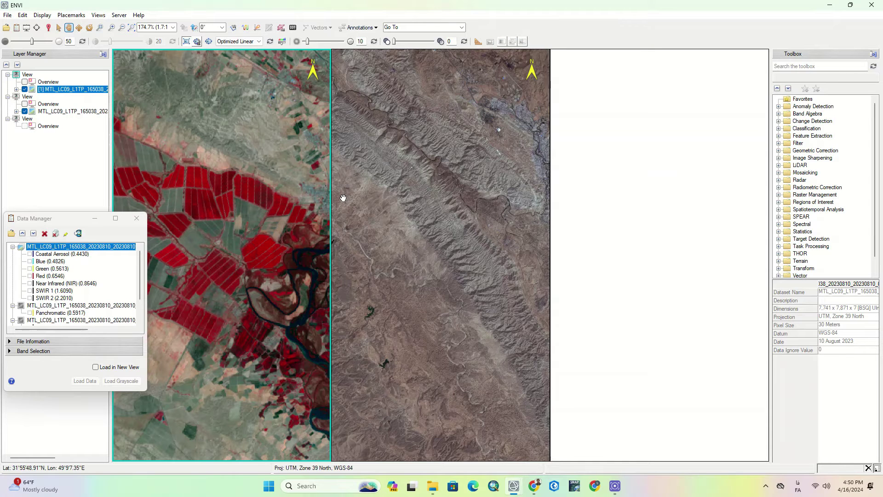
- Load the MultiSpectral dataset in grayscale into the empty third view
click(599, 203)
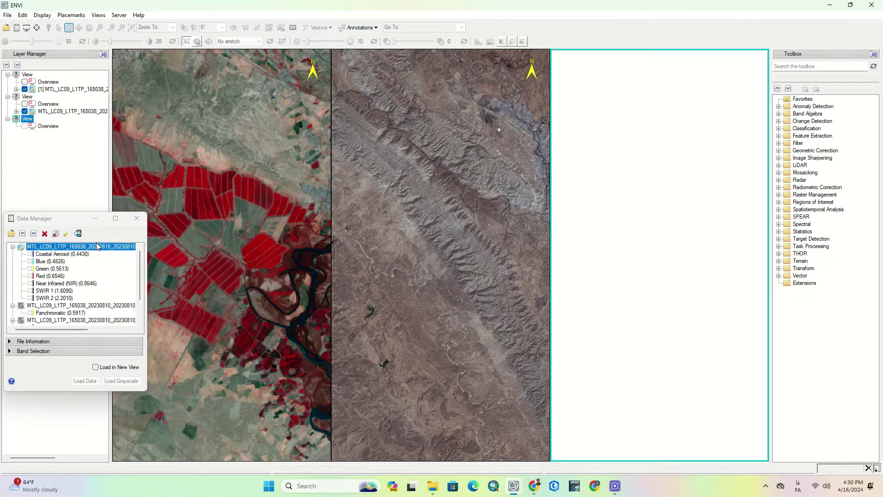
click(90, 250)
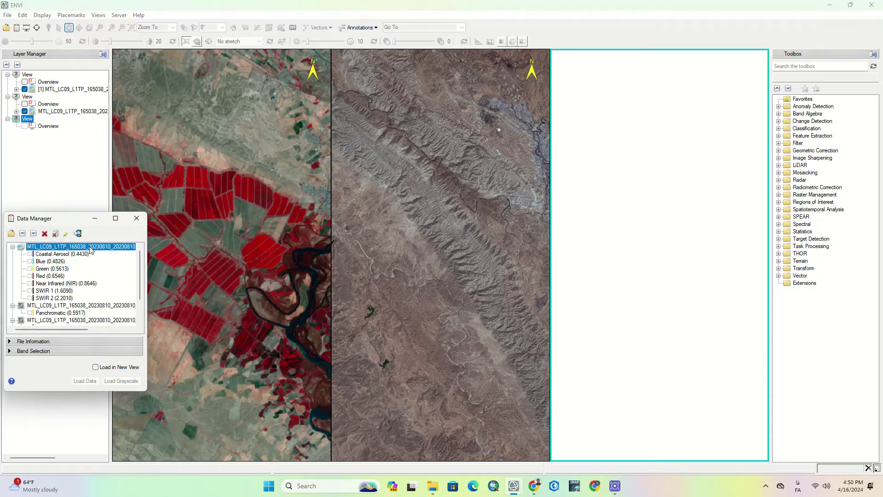
right_click(90, 250)
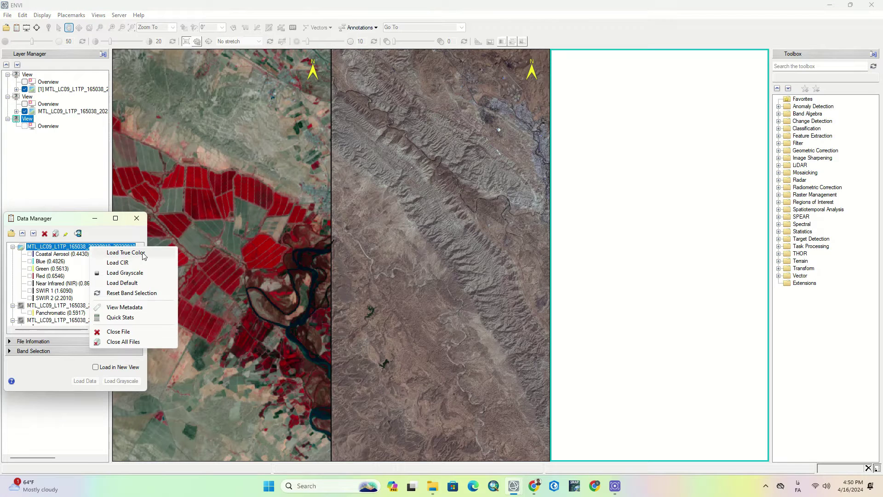
click(143, 273)
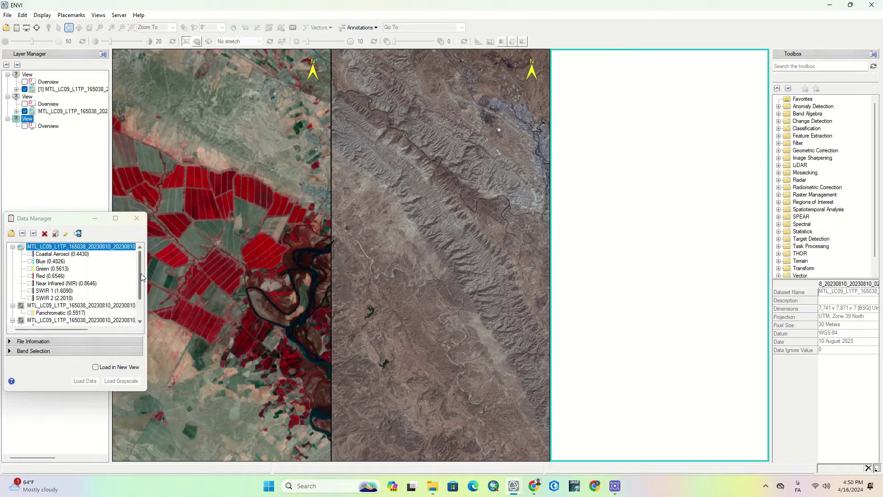
- Pan the true-color, grayscale and color-infrared views in turn to check that each moves independently
click(427, 243)
drag(446, 229, 375, 196)
drag(486, 193, 401, 270)
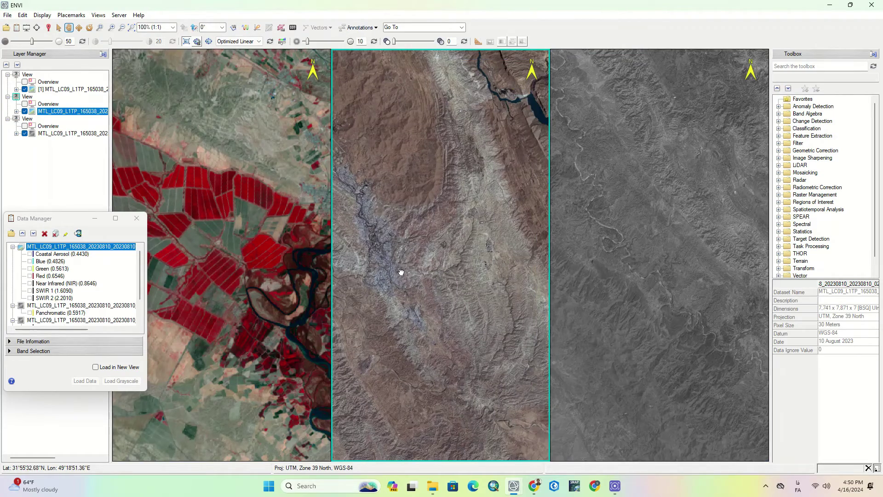
click(596, 230)
drag(680, 174, 606, 370)
drag(653, 177, 635, 341)
click(246, 213)
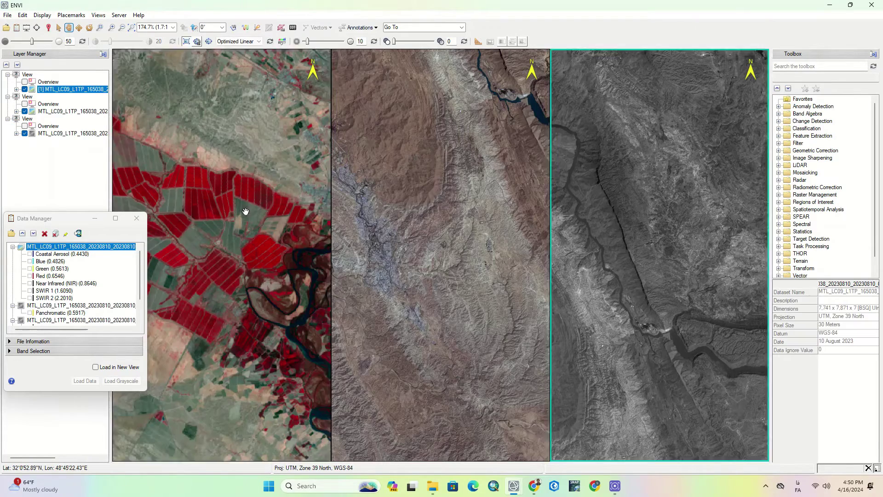
drag(272, 163, 265, 73)
drag(286, 291, 182, 163)
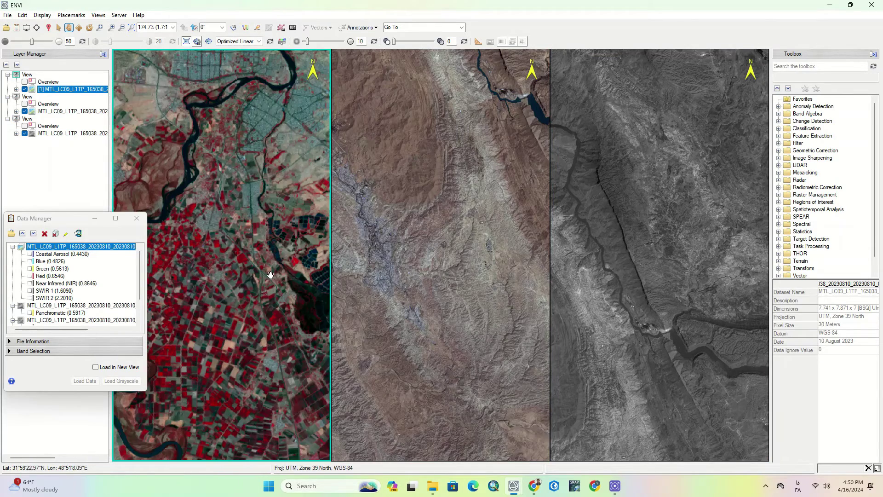
drag(193, 294, 201, 178)
- Connect views 1, 2 and 3 with a pixel link and pan the first view to check that they move together
click(98, 15)
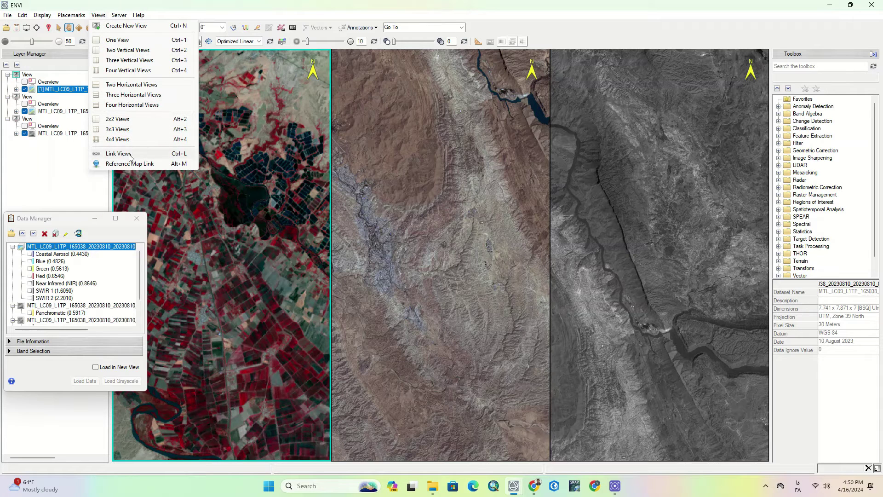
click(155, 156)
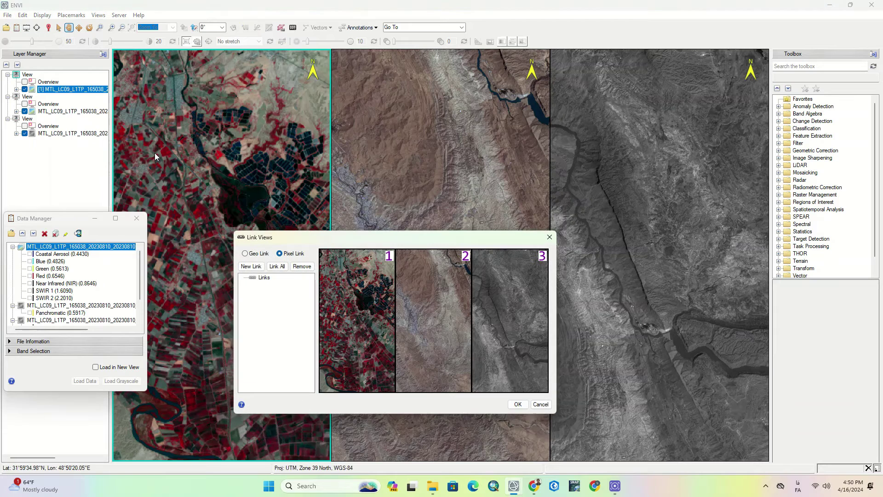
click(361, 313)
click(429, 325)
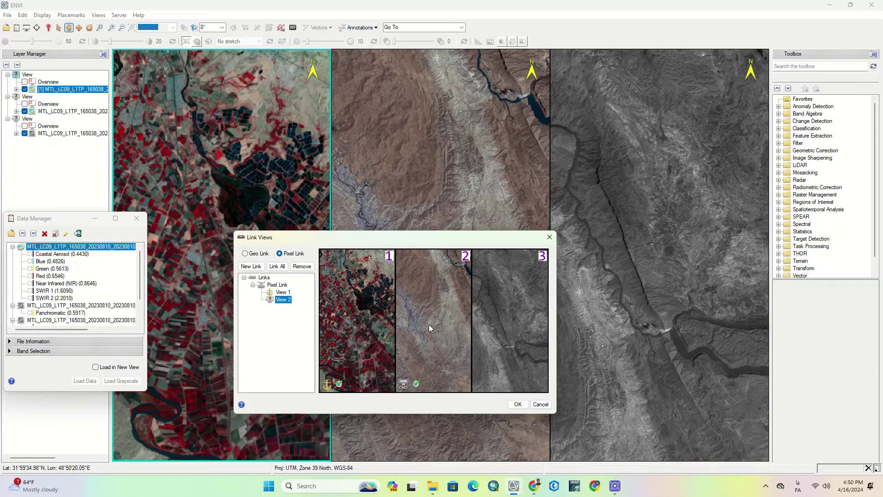
click(534, 338)
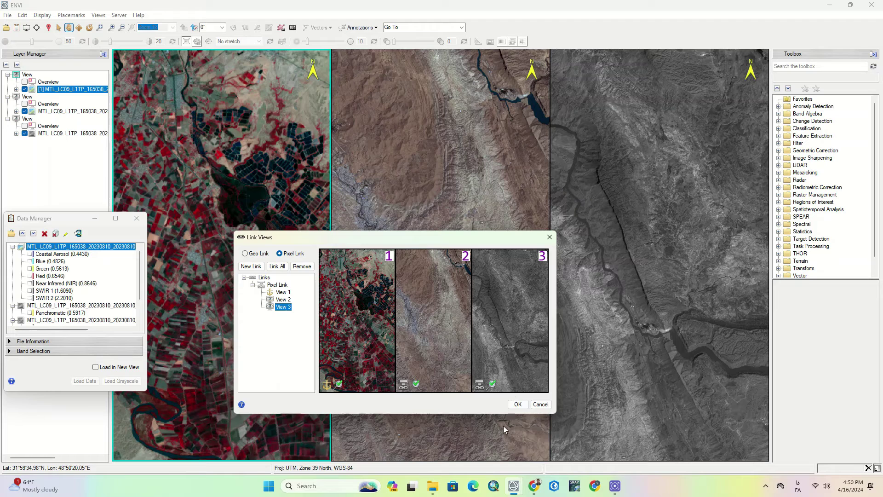
click(514, 357)
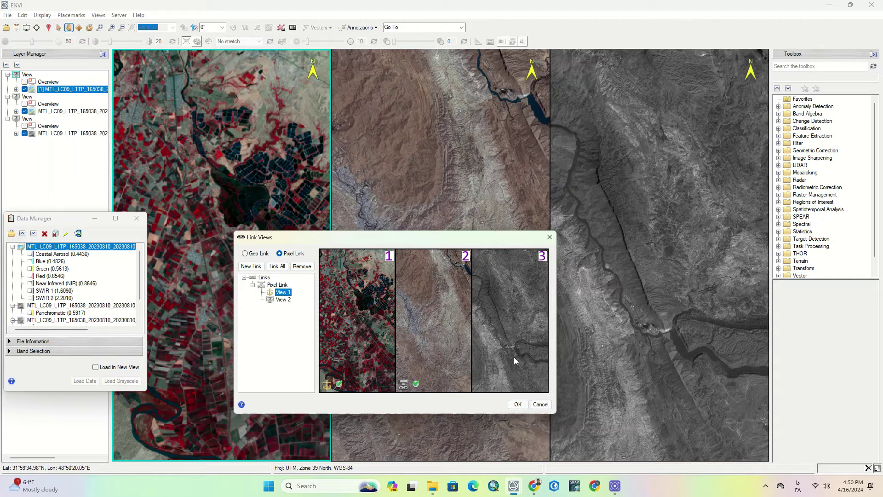
click(520, 367)
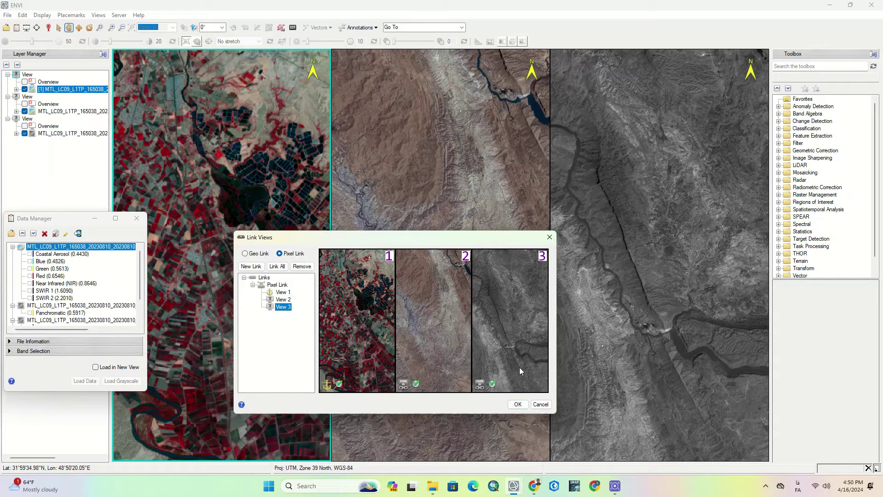
click(518, 404)
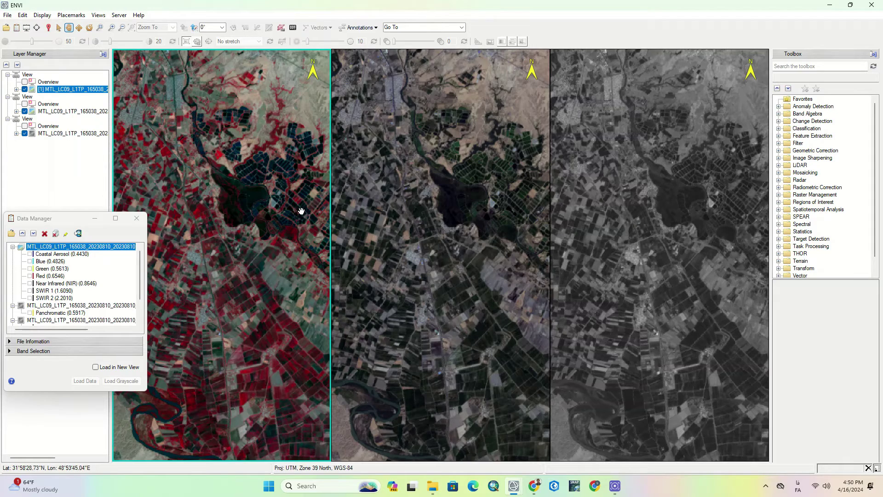
drag(292, 208, 177, 241)
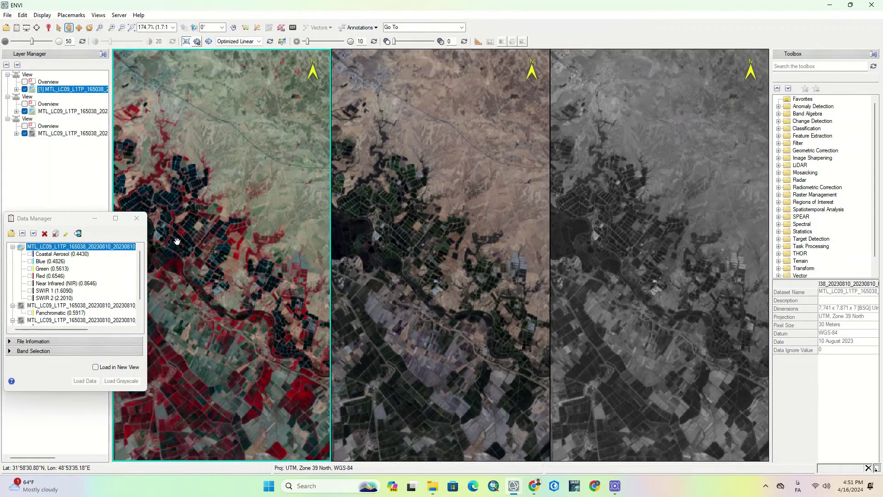
drag(259, 259, 235, 212)
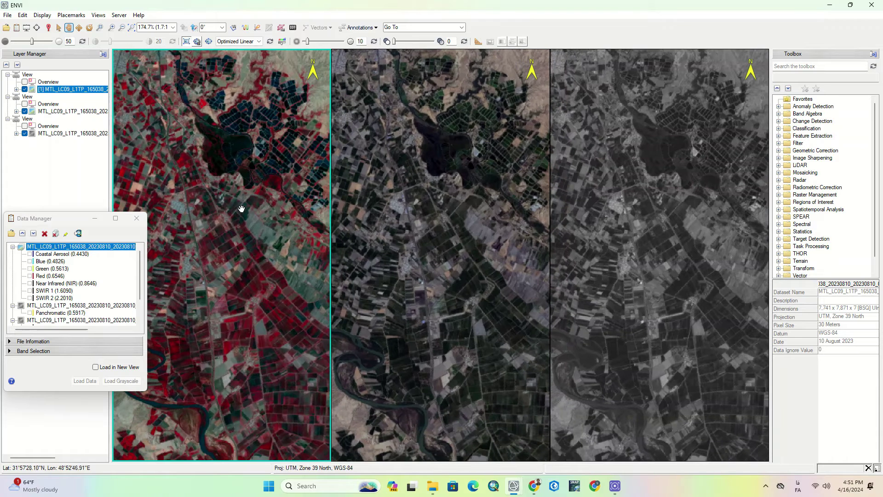
- Change the linking so that only views 1 and 2 share a pixel link
click(98, 15)
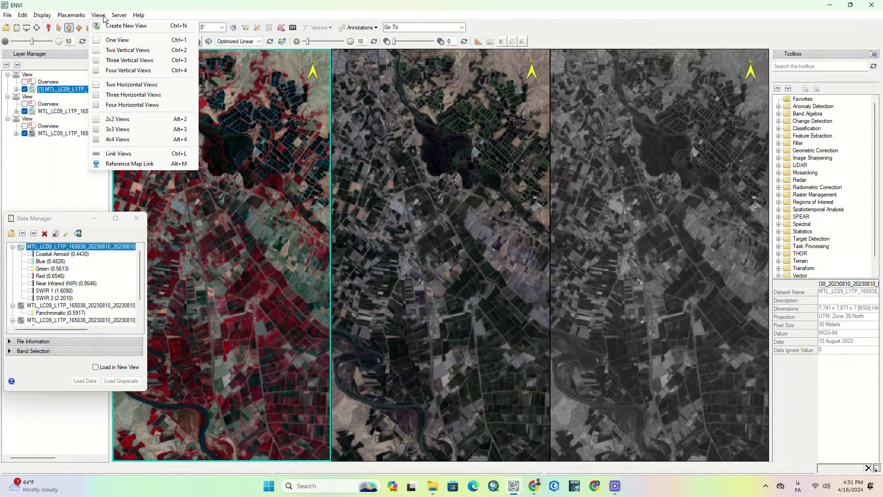
click(118, 153)
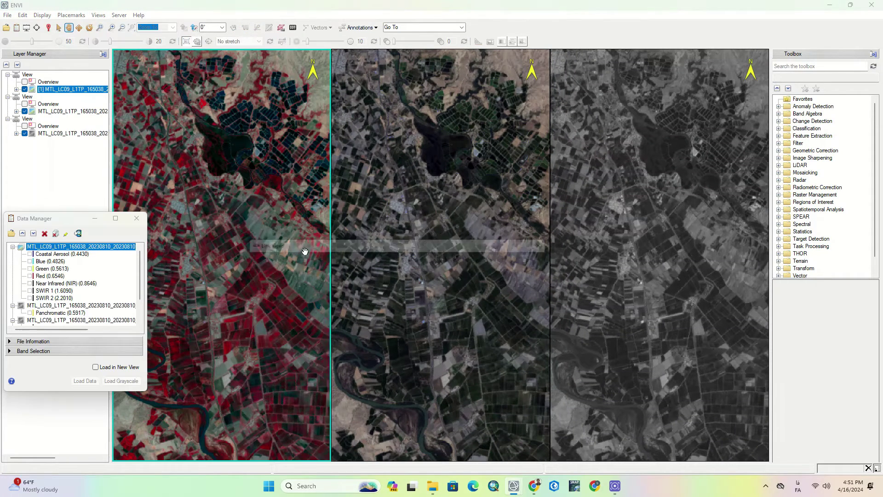
click(373, 336)
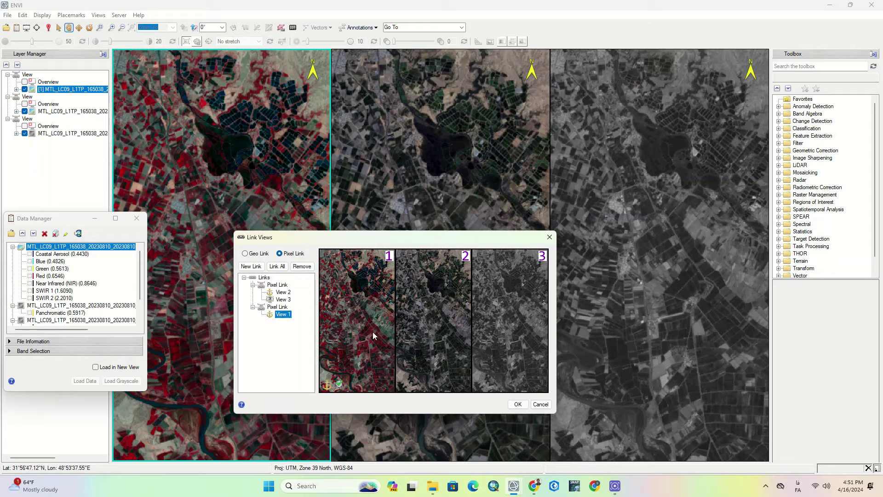
click(421, 331)
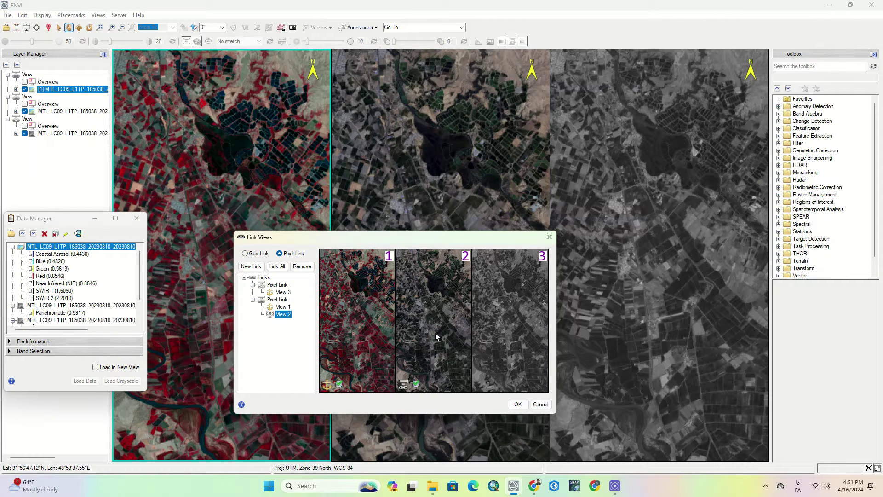
click(518, 404)
- Pan the color-infrared view to check which views follow it, and minimize the Data Manager
drag(246, 203, 242, 282)
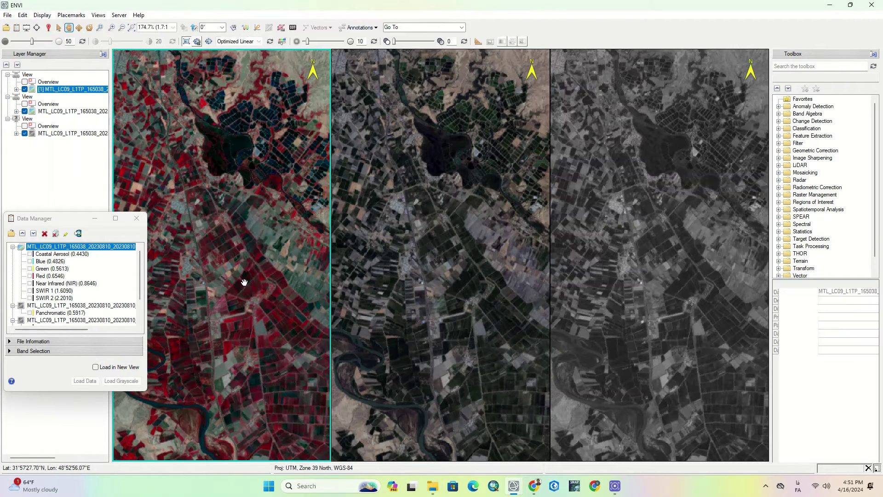
drag(253, 211, 245, 289)
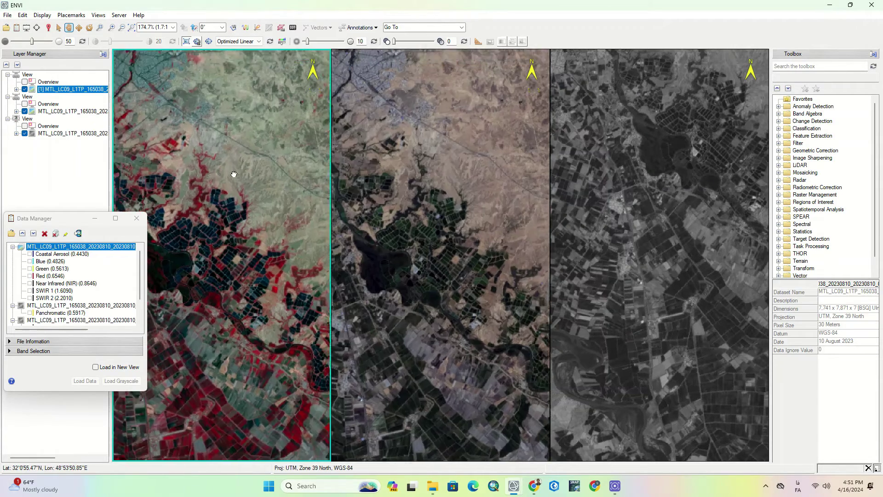
drag(232, 173, 266, 300)
drag(235, 215, 266, 278)
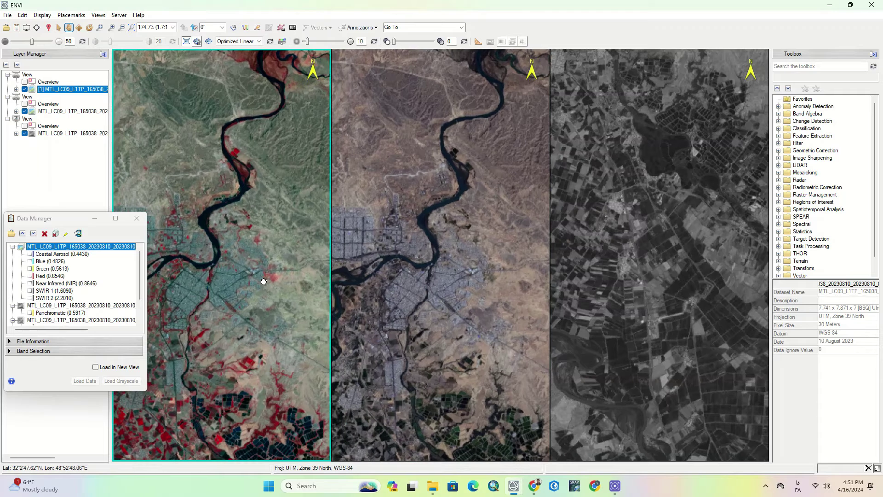
click(96, 217)
drag(233, 207, 296, 233)
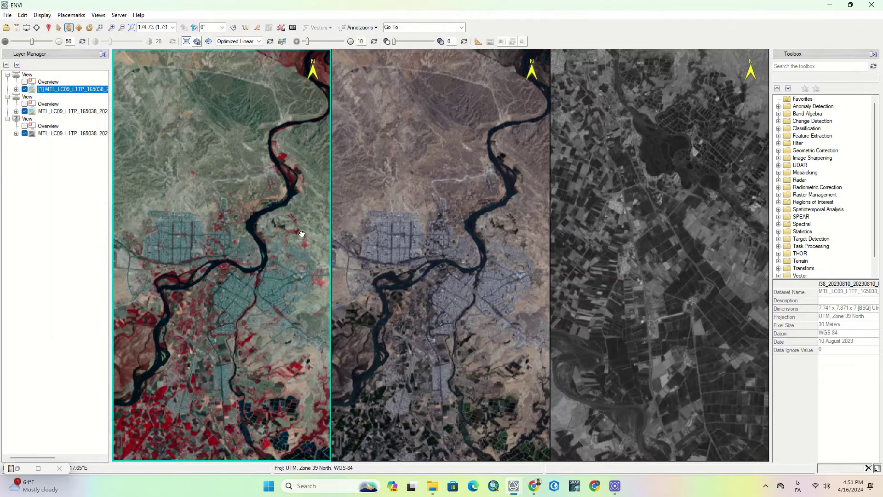
drag(253, 128, 257, 145)
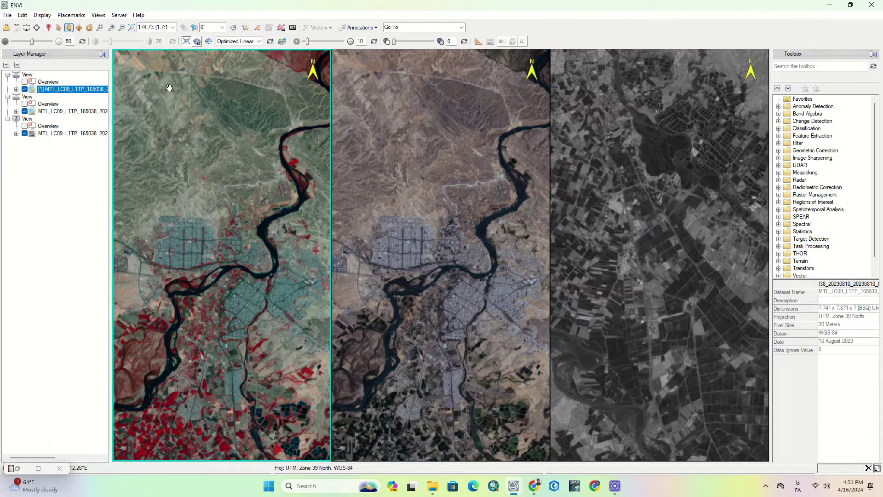
- Group views 1, 2 and 3 into a new pixel link in the view linking settings
click(98, 15)
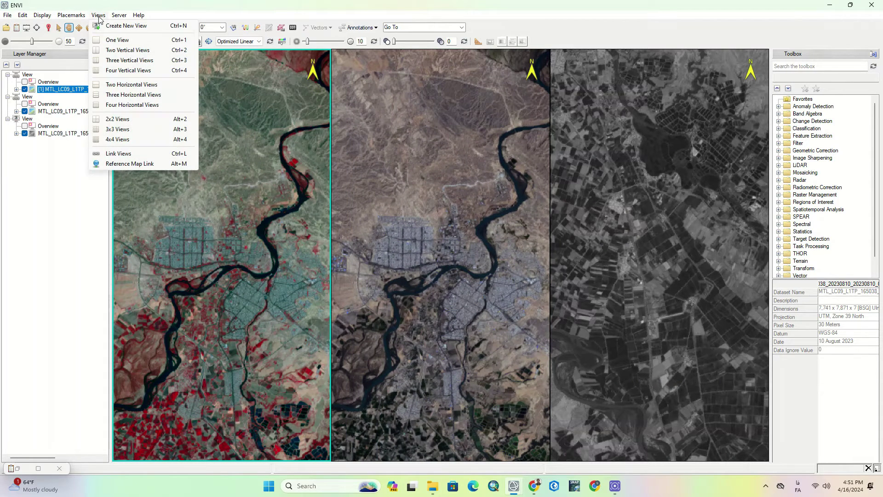
click(119, 153)
click(377, 324)
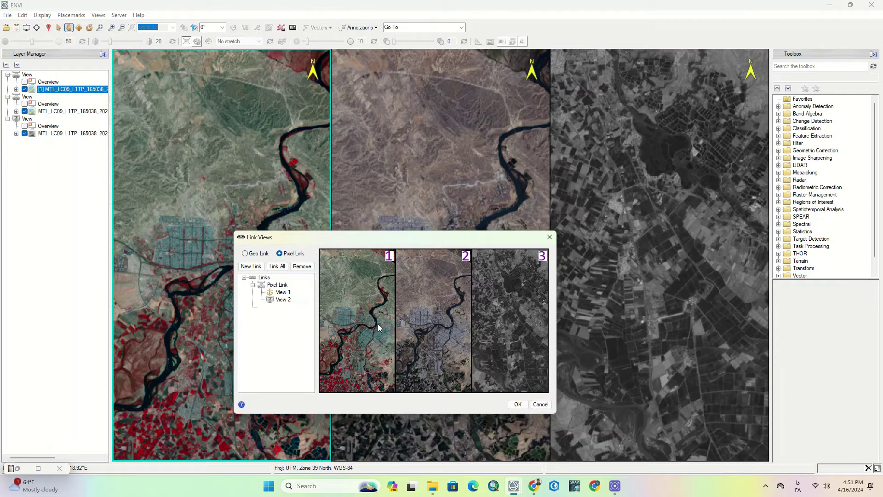
click(419, 327)
click(491, 331)
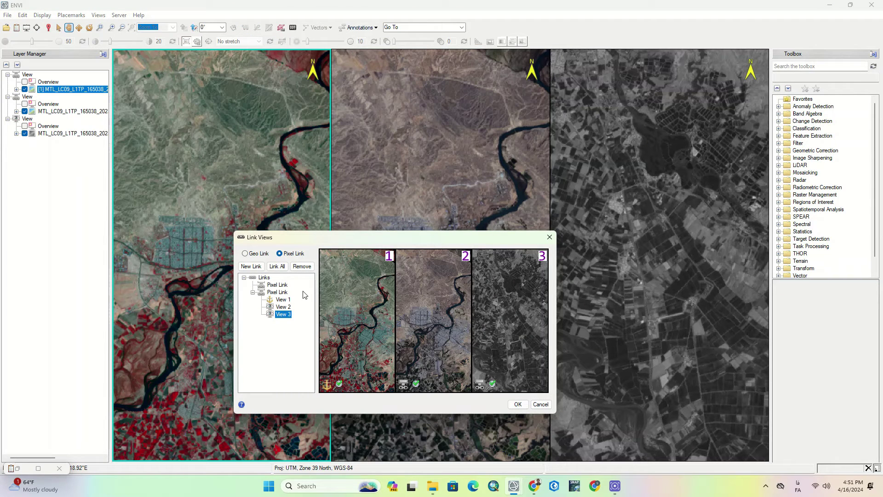
- Remove all views and pixel links from the link list
click(298, 267)
click(298, 267)
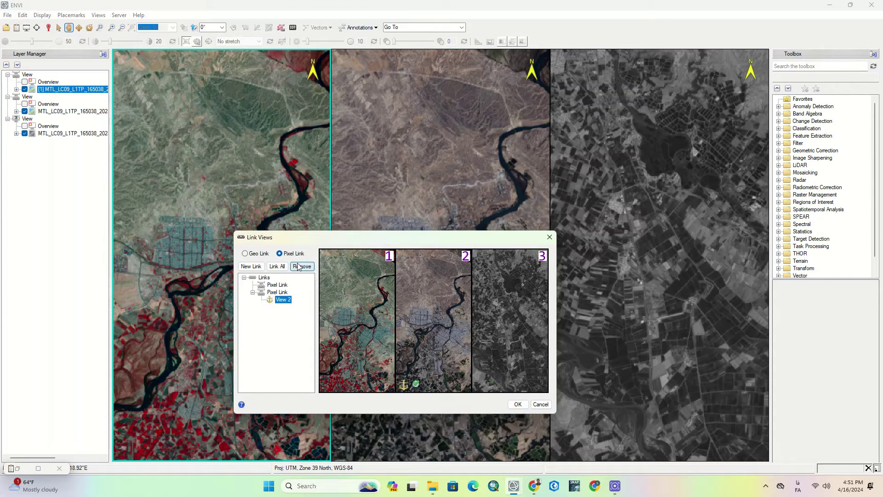
click(298, 267)
click(298, 266)
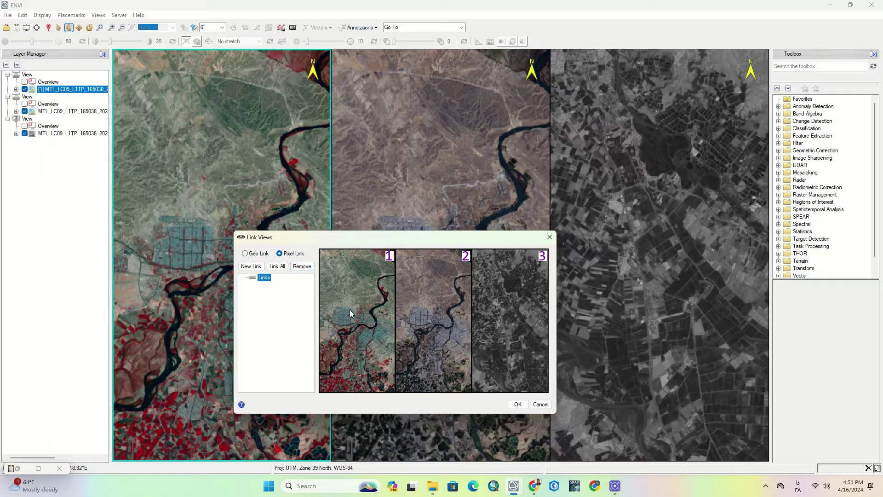
- Try linking all three views at once, then clear the resulting pixel link
click(282, 268)
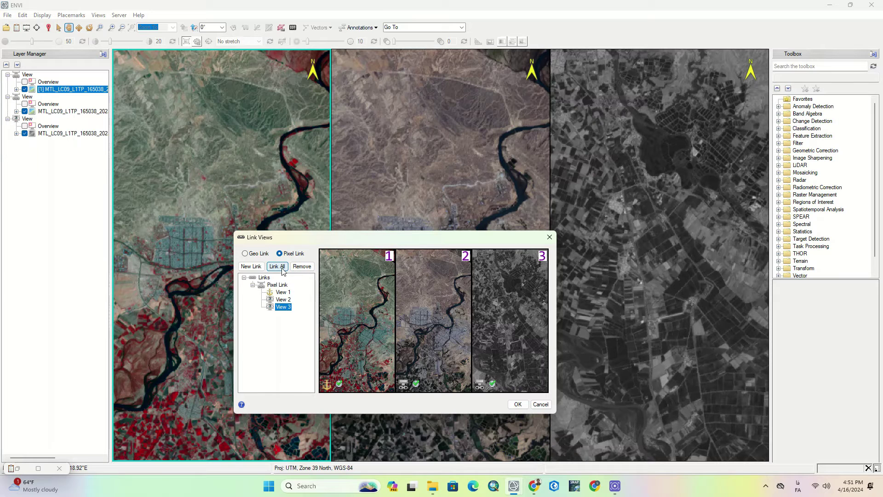
click(302, 268)
click(302, 269)
click(302, 269)
click(302, 269)
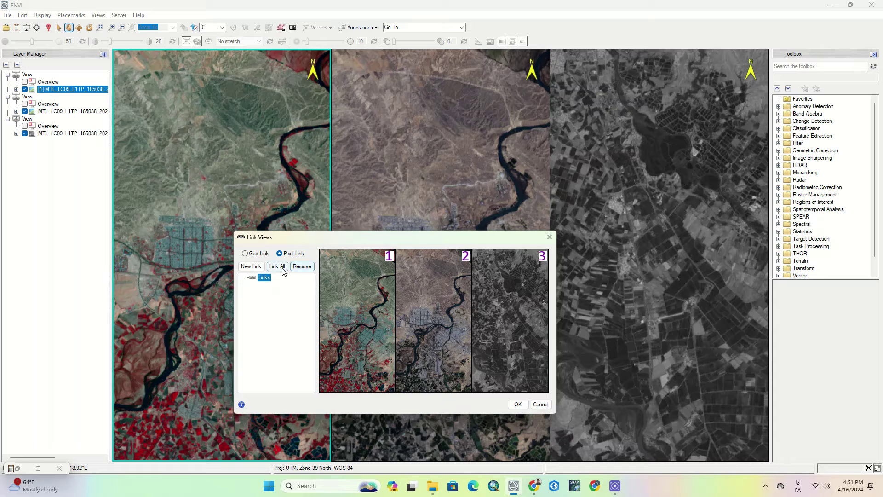
- Geo-link all three views and pan and zoom the color-infrared view to check that the other two follow
click(277, 266)
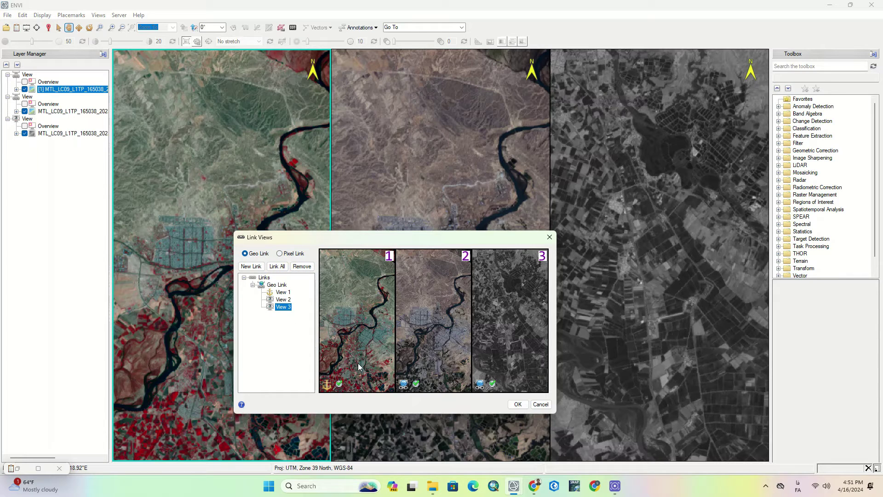
click(518, 404)
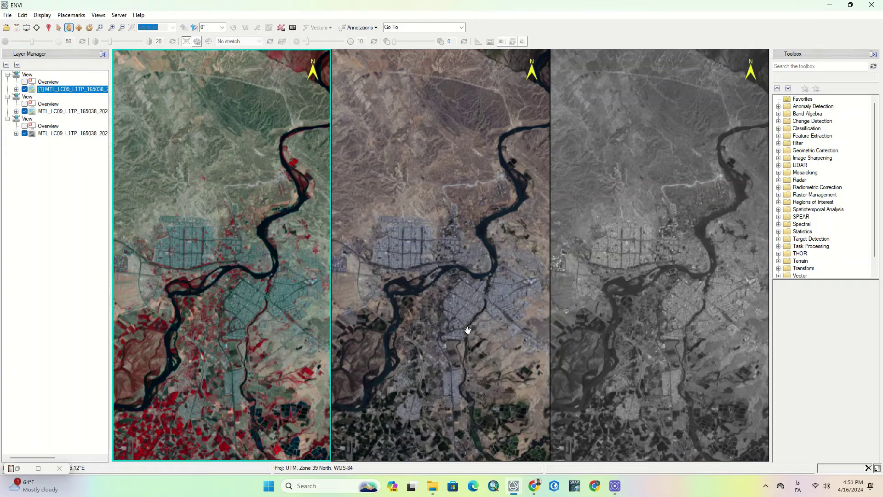
drag(254, 268, 180, 196)
drag(281, 304, 244, 221)
scroll(248, 221, down, 1)
scroll(248, 221, down, 9)
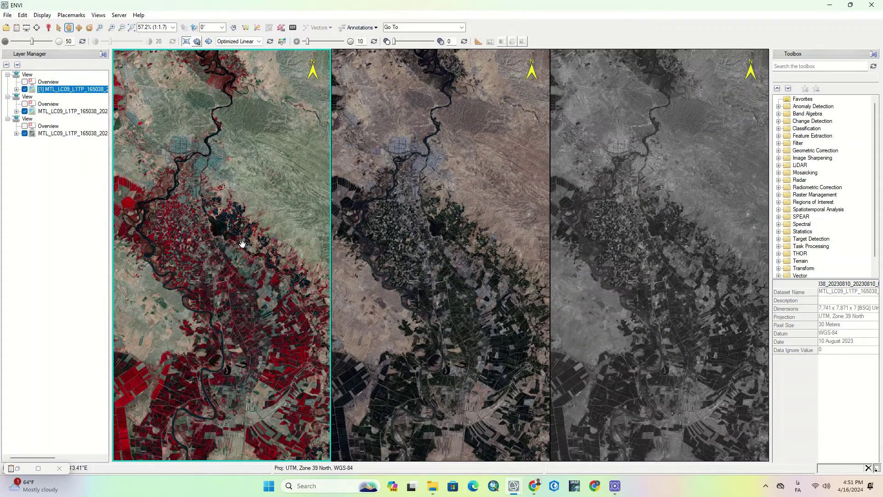
scroll(248, 222, up, 3)
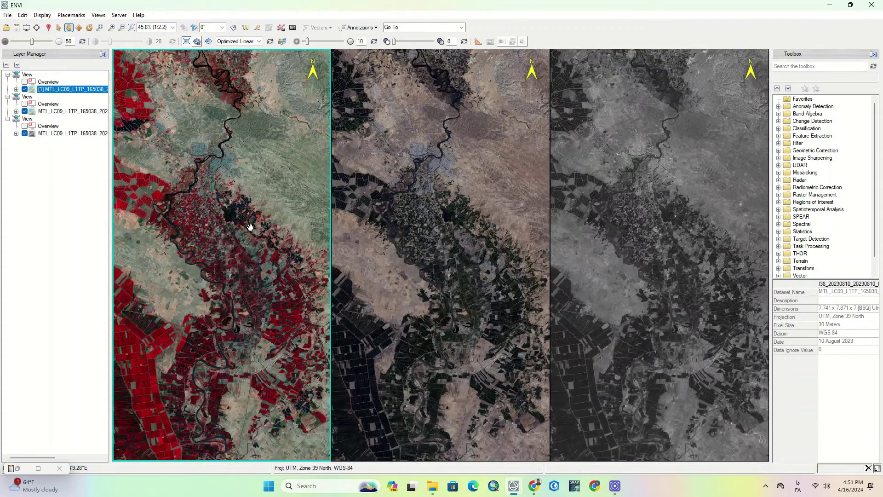
- Reopen the Data Manager, create a fourth view, and arrange the display as four vertical views
click(16, 27)
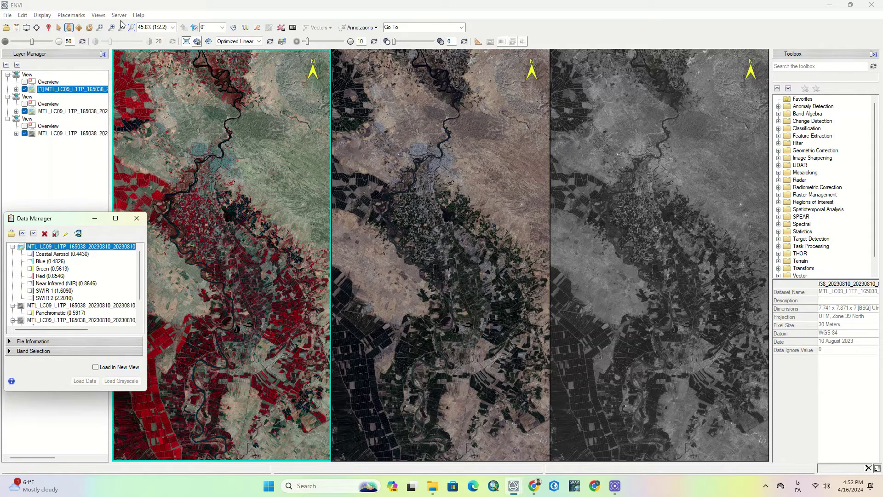
click(98, 15)
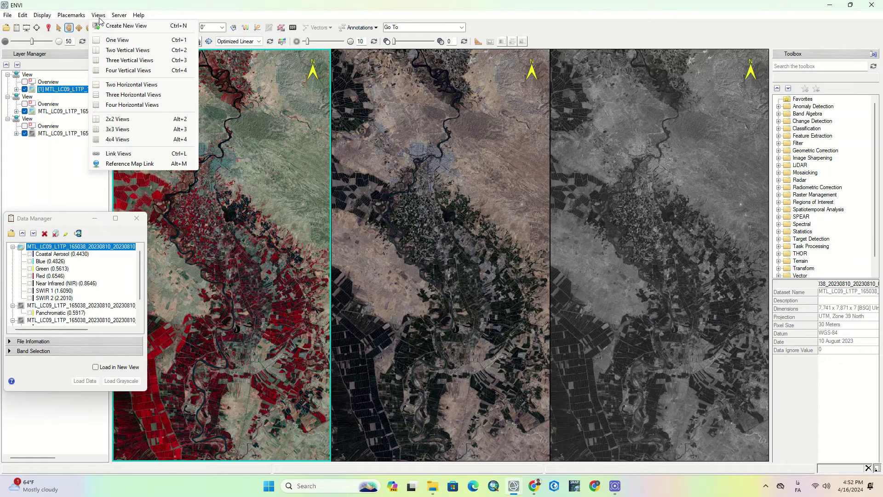
click(125, 25)
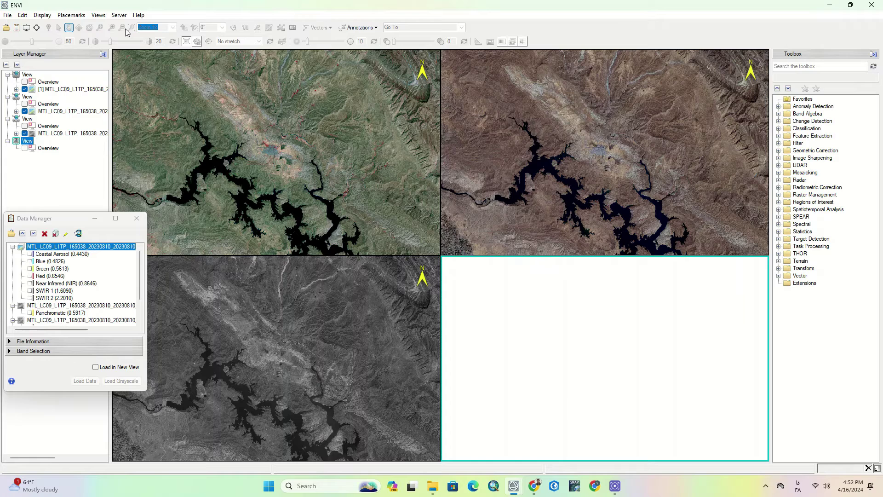
click(95, 17)
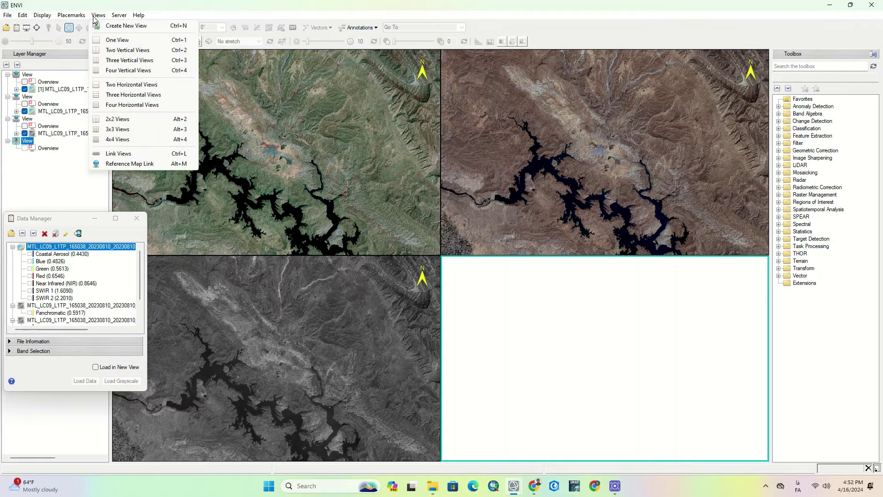
click(109, 71)
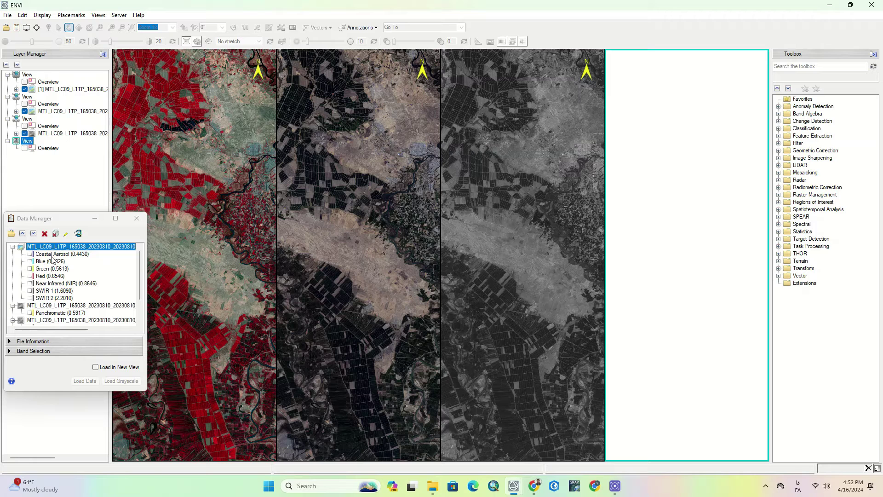
- Load a Red, Green, Blue composite into the empty fourth view and add a Green, Red, Blue composite above it
click(48, 277)
click(48, 270)
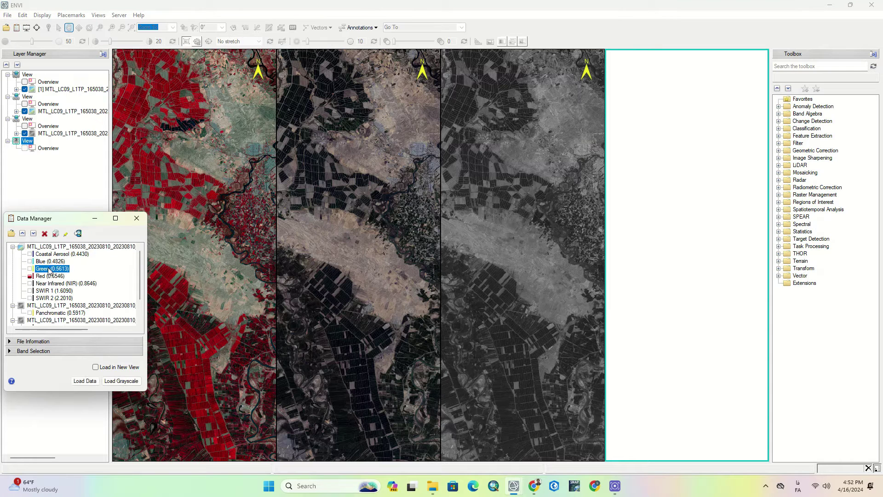
click(47, 262)
click(90, 381)
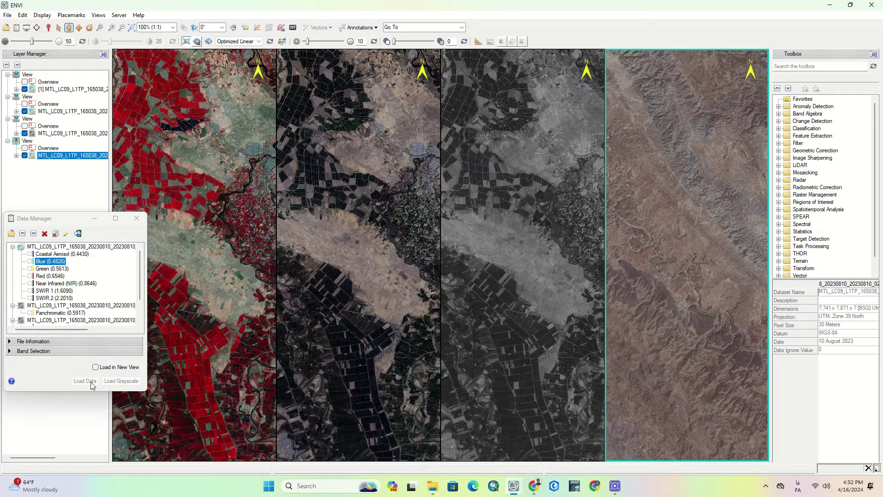
click(51, 263)
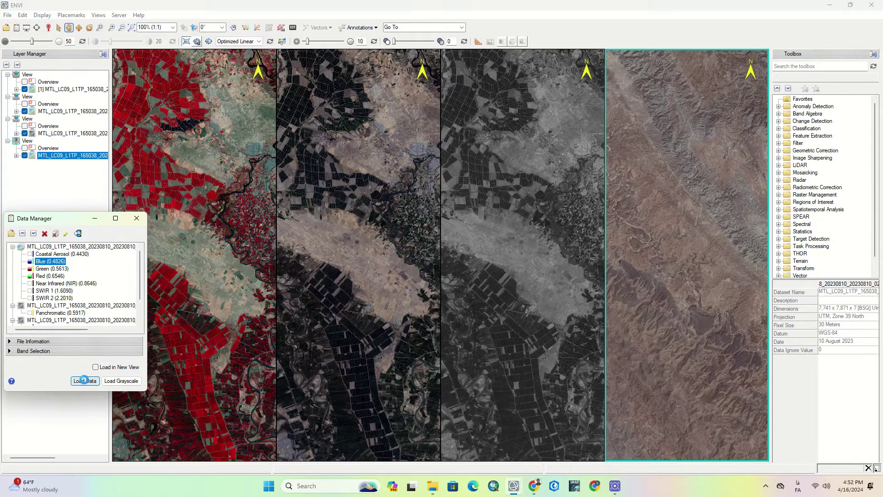
click(84, 380)
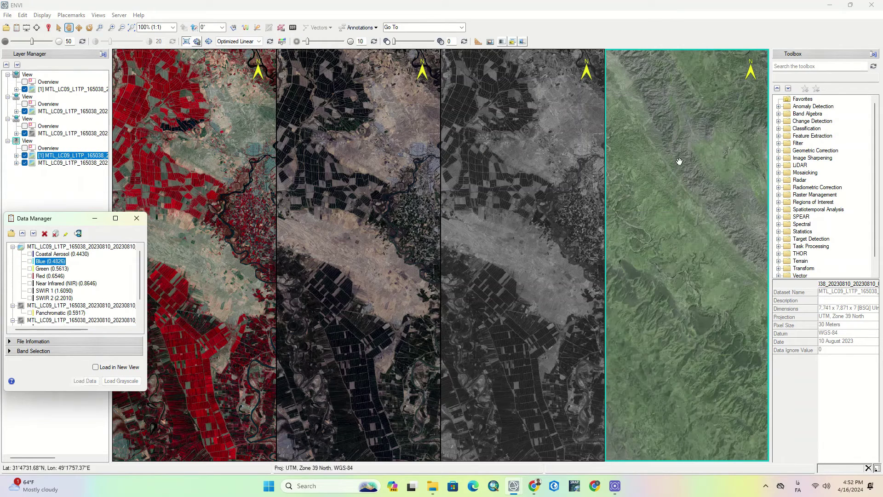
- Link all four views with a geo link in the view linking settings
click(98, 15)
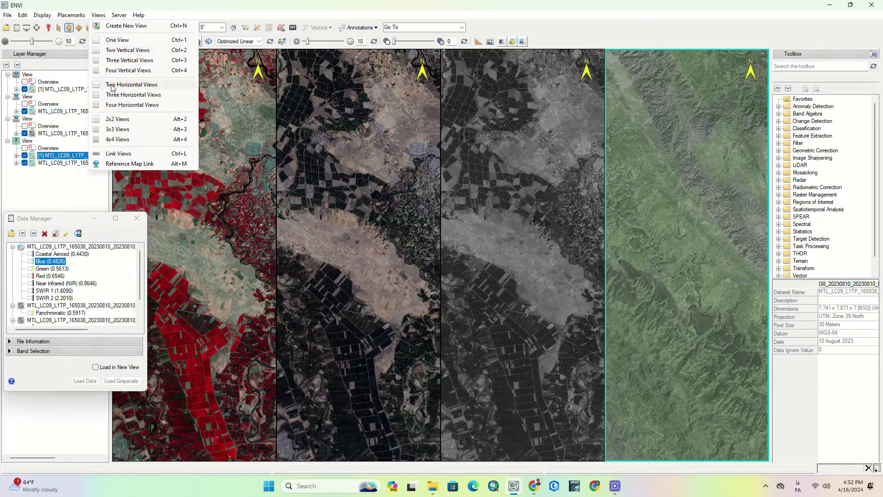
click(111, 155)
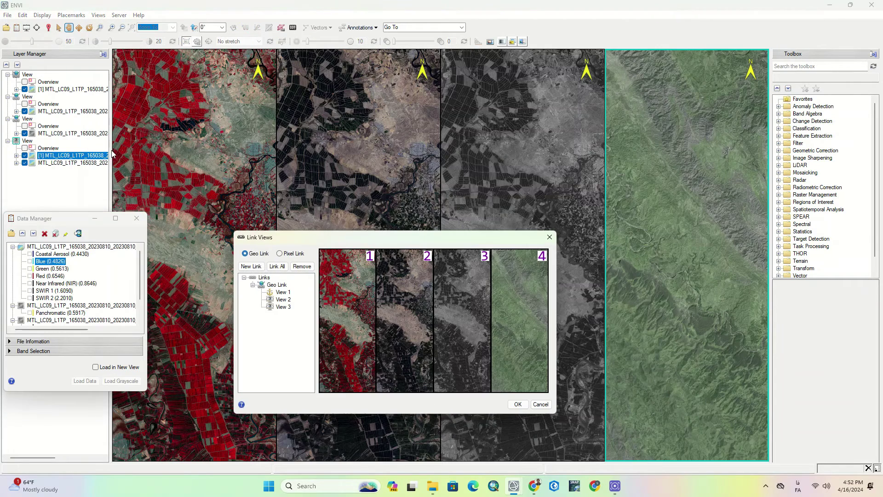
click(286, 272)
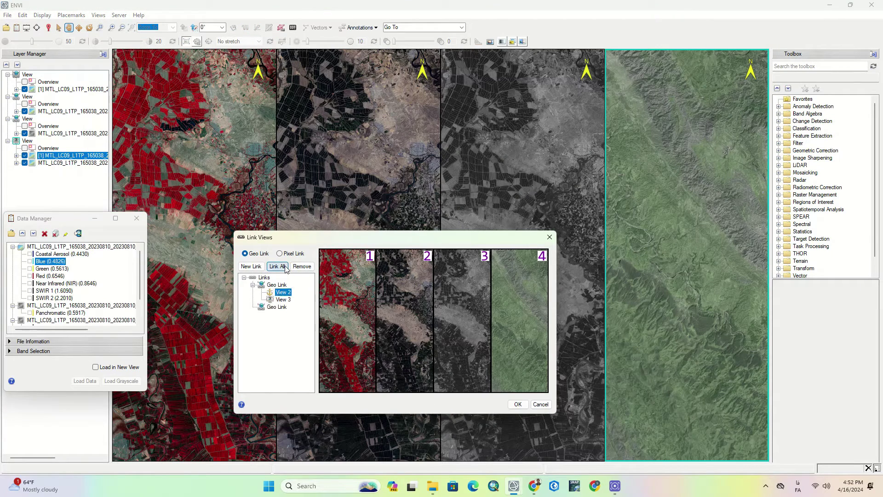
click(518, 404)
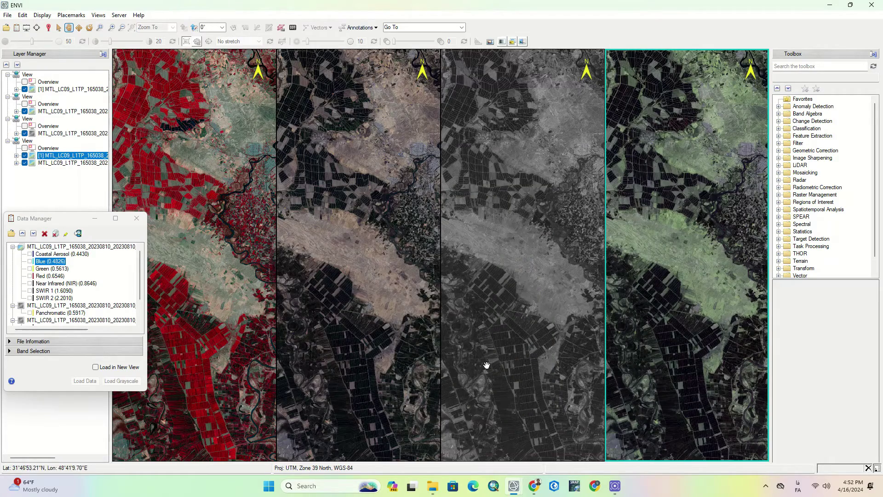
- Pan and zoom the color-infrared view to check whether all four linked views move together
click(212, 201)
drag(221, 247, 175, 219)
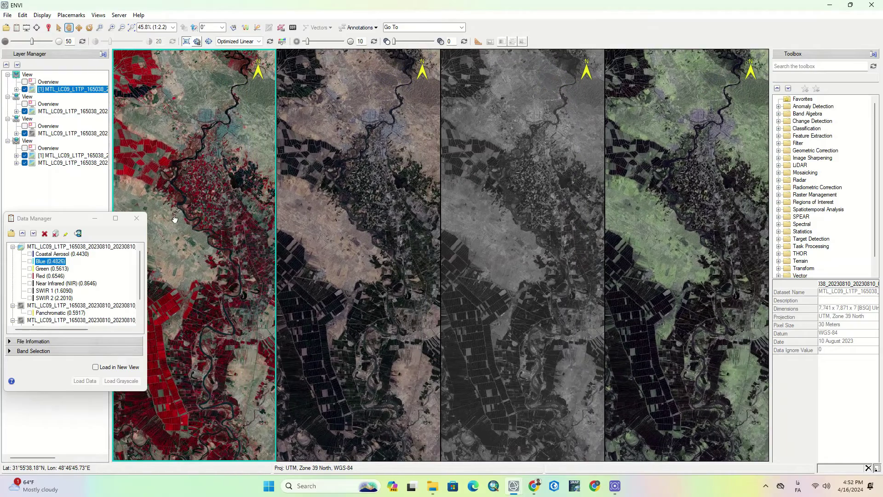
drag(202, 161, 193, 85)
drag(191, 245, 138, 156)
scroll(223, 233, down, 3)
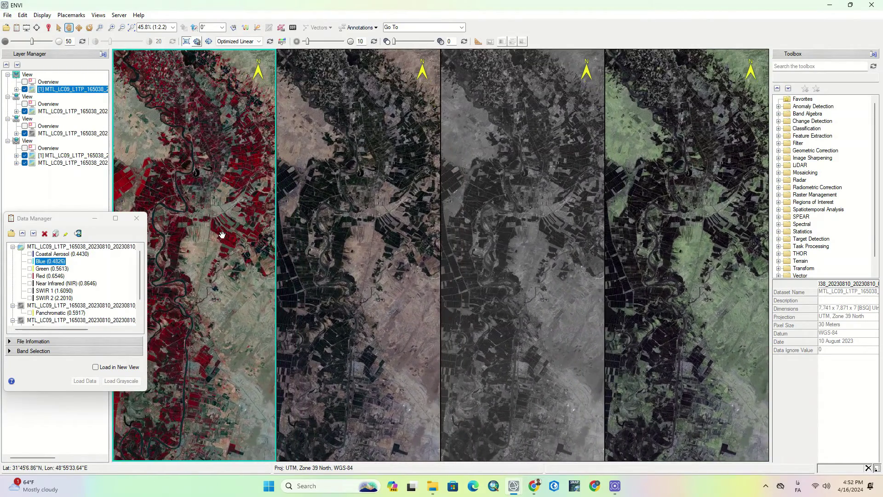
scroll(223, 234, down, 1)
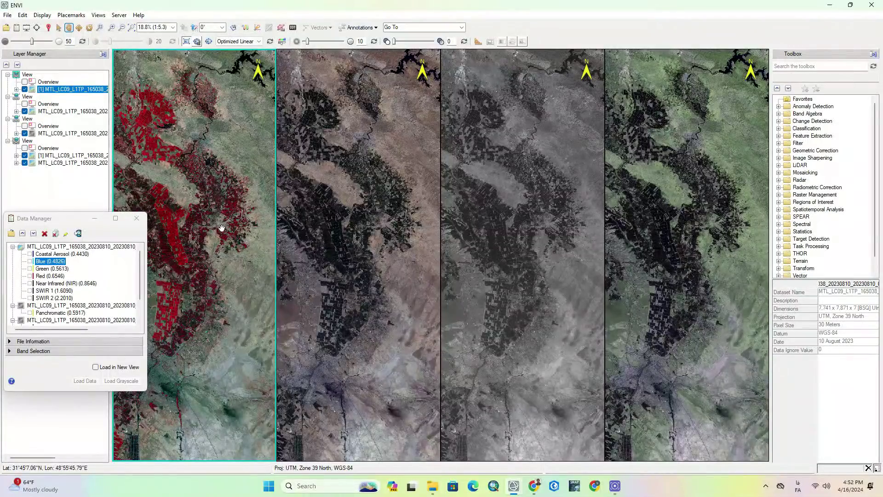
scroll(214, 143, down, 1)
drag(215, 144, 157, 184)
scroll(158, 184, up, 2)
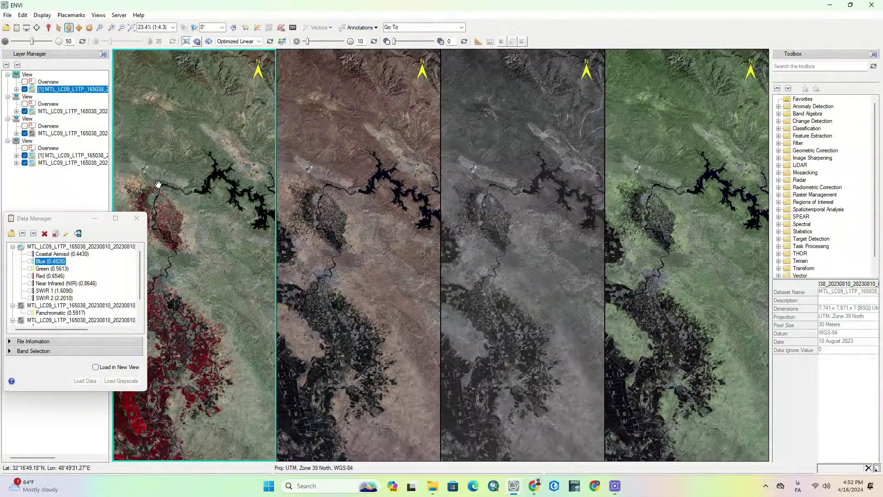
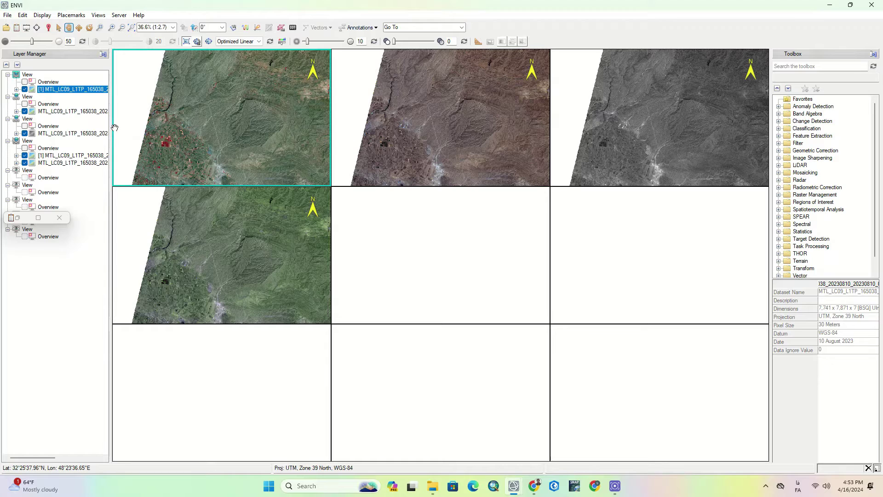
- Arrange the display as four horizontal views and pan the color-infrared and true-color views to test the link
drag(257, 112, 209, 130)
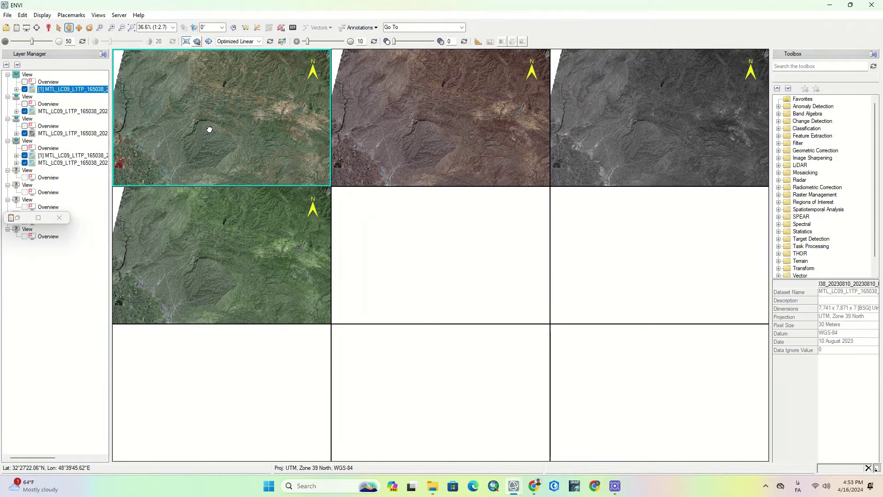
click(99, 15)
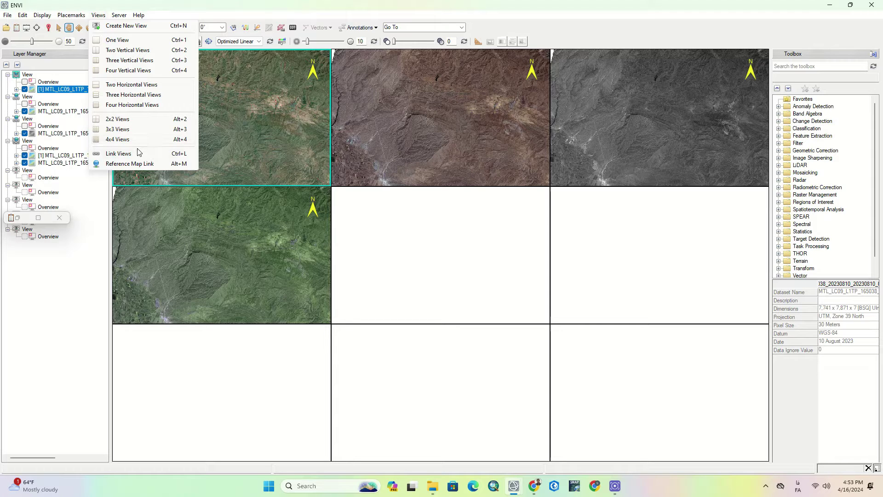
click(136, 106)
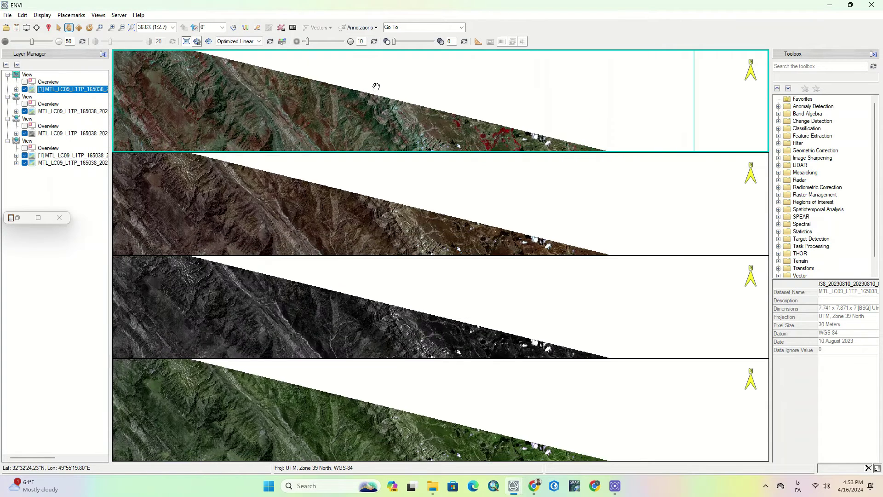
drag(138, 101, 280, 119)
click(264, 193)
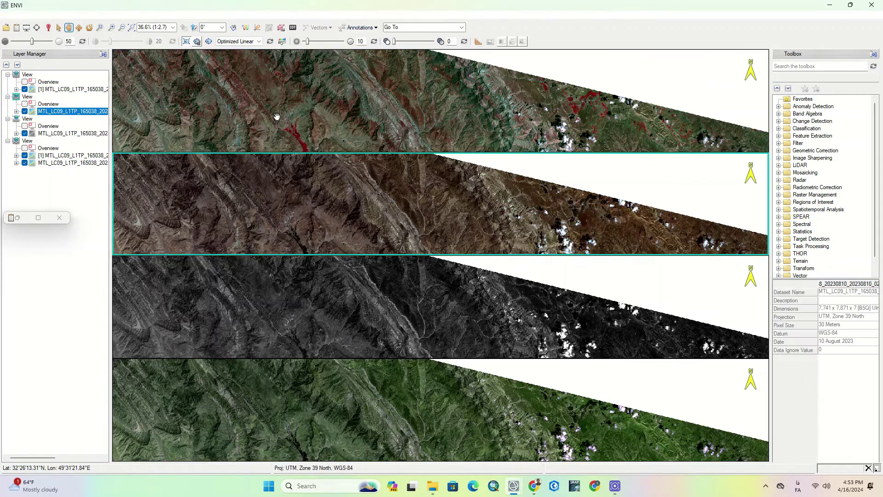
drag(262, 197, 404, 181)
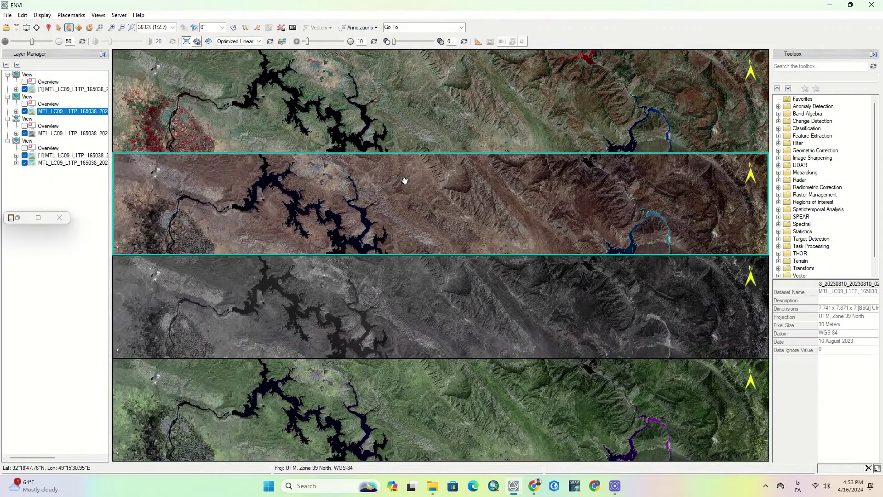
- Arrange the display as four vertical views and bring the scene back into sight in all of them
click(98, 15)
click(107, 72)
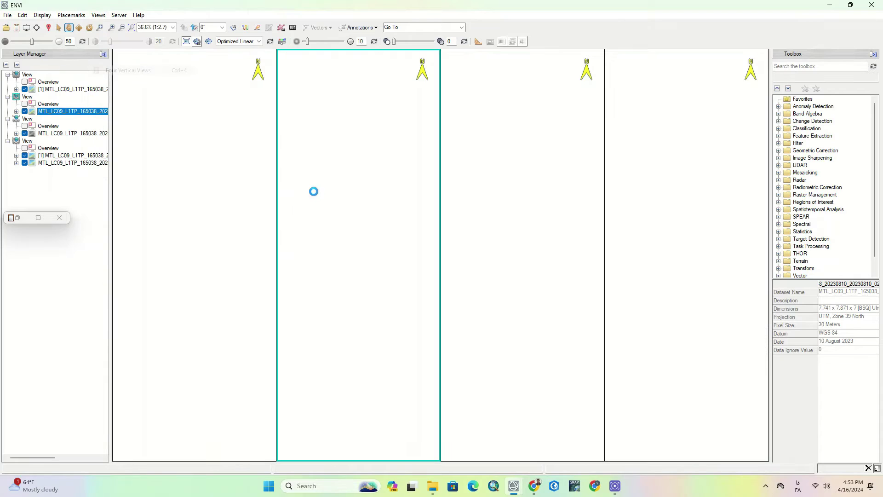
click(193, 173)
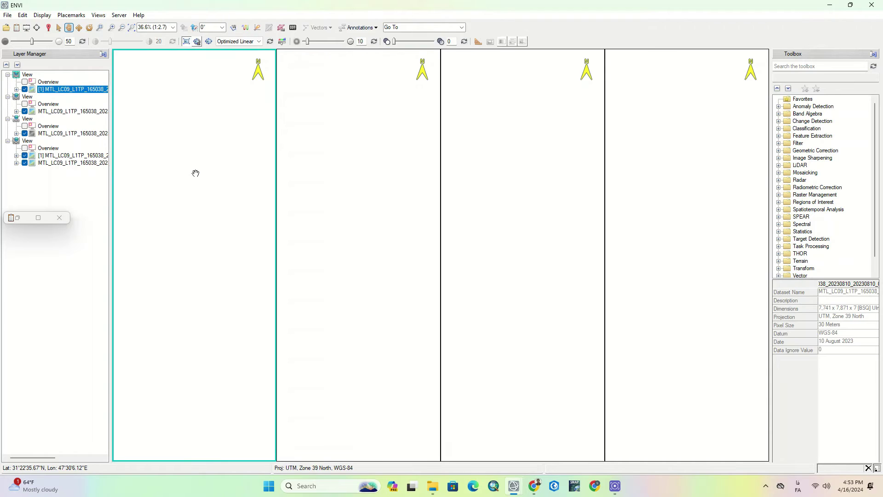
scroll(195, 173, down, 5)
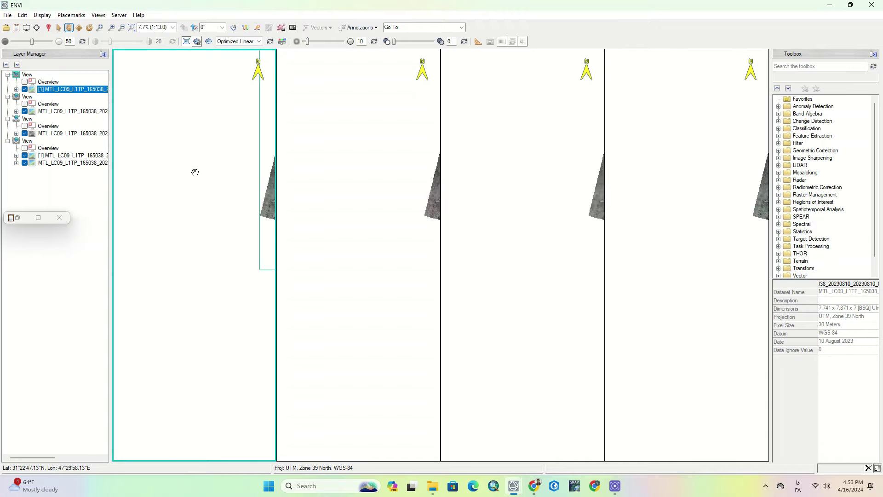
scroll(207, 181, down, 1)
drag(207, 181, 177, 237)
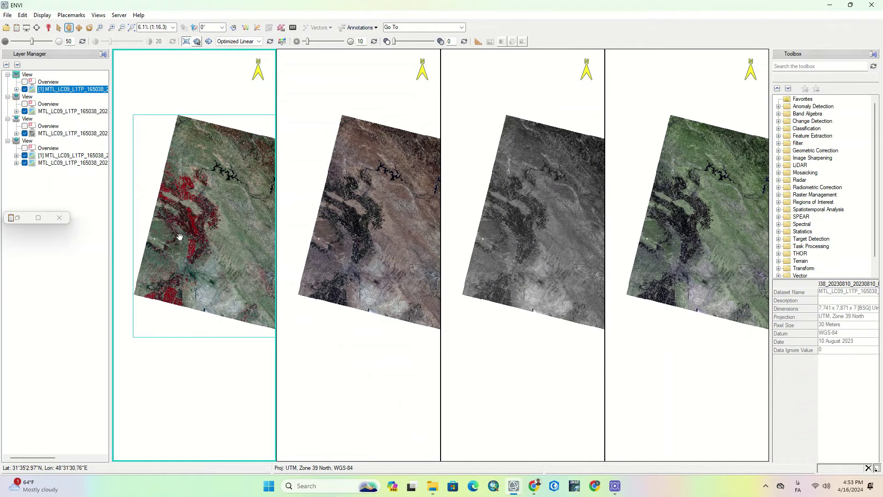
- Examine the farmland near the scene's southern edge up close across the four linked views
scroll(163, 289, up, 4)
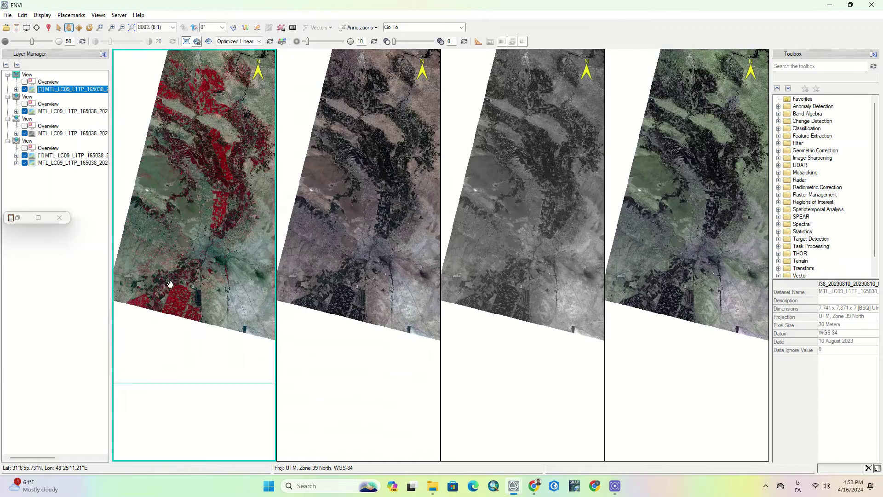
scroll(171, 283, up, 2)
scroll(198, 288, up, 2)
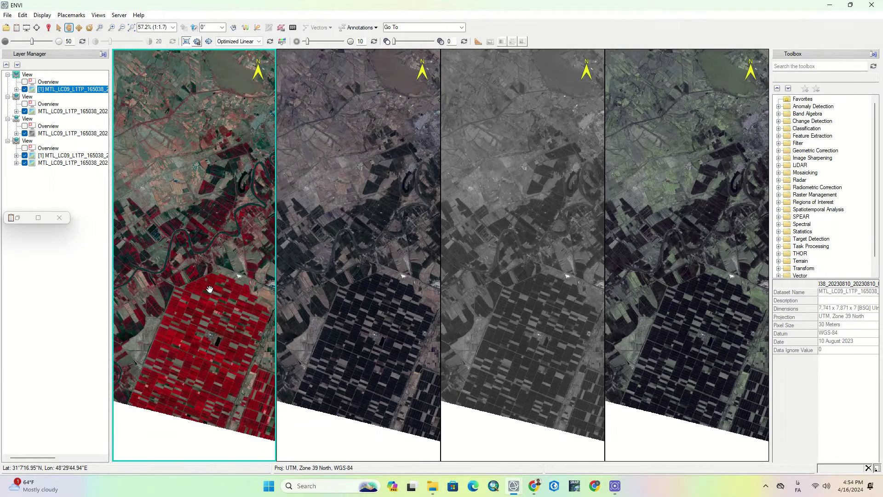
mouse_move(197, 295)
mouse_down()
mouse_move(229, 282)
mouse_move(210, 291)
mouse_up()
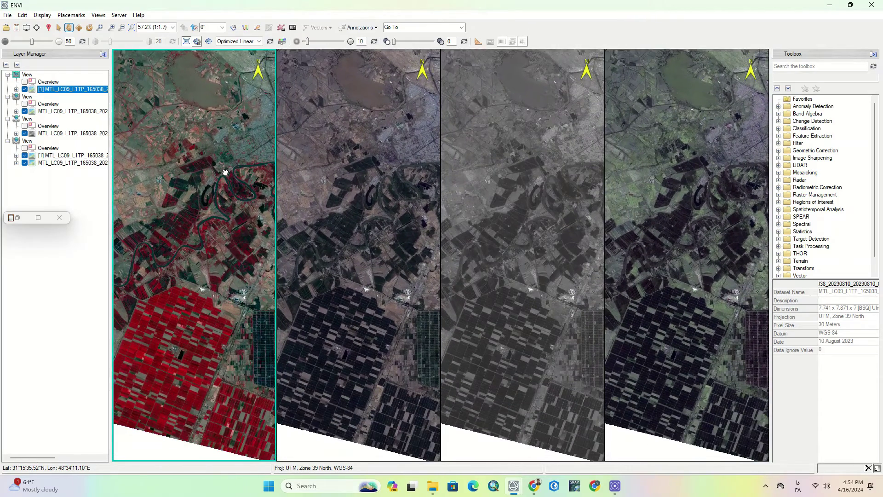
drag(225, 173, 197, 203)
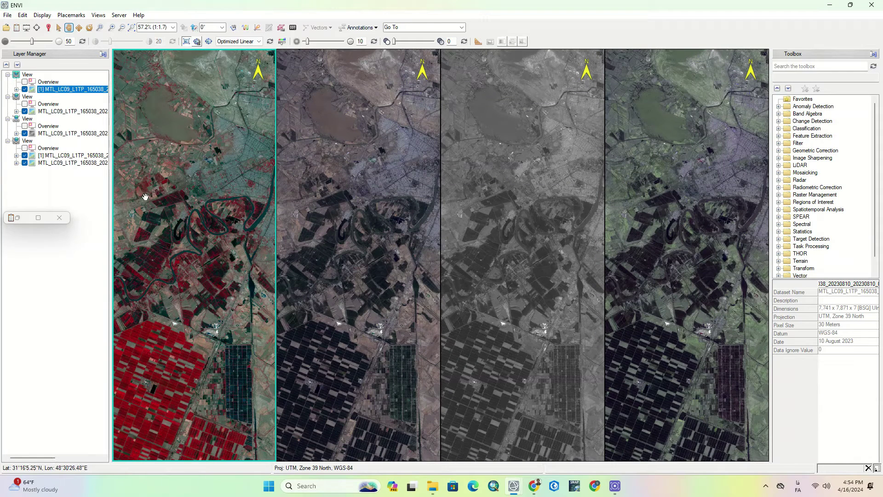
- Open the Reference Map Link for the four linked views and check its basemap choices
click(101, 16)
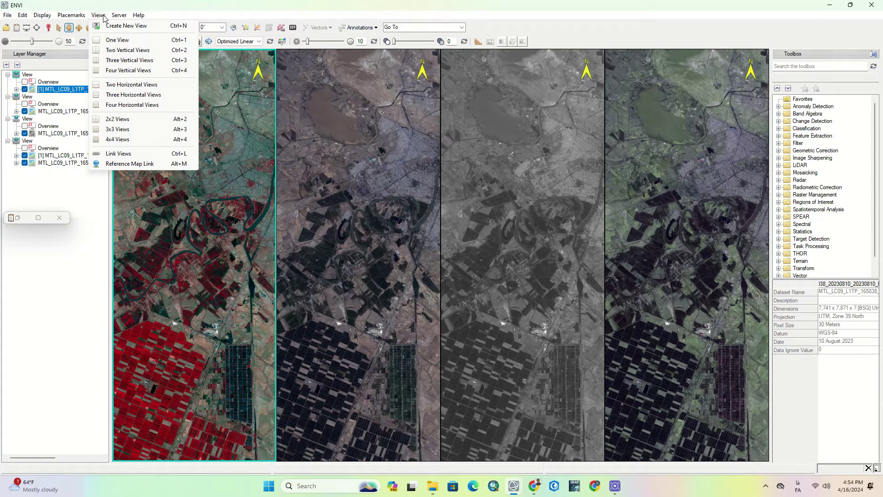
click(130, 164)
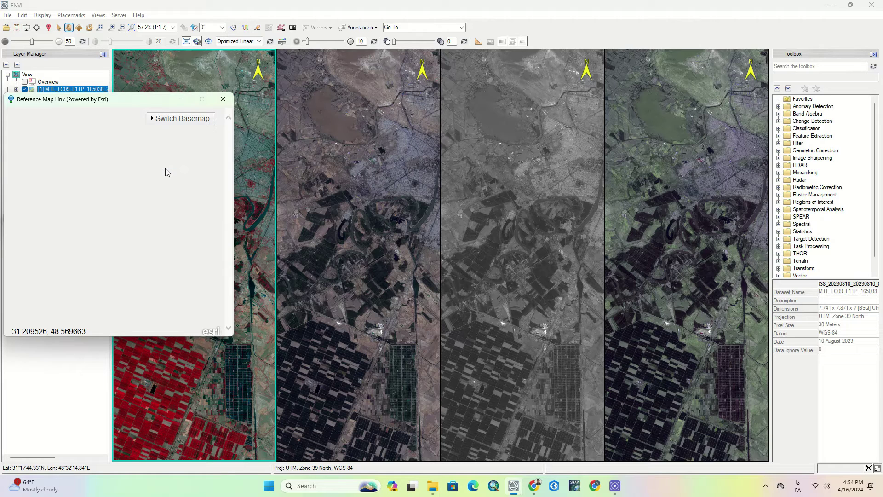
drag(141, 100, 282, 96)
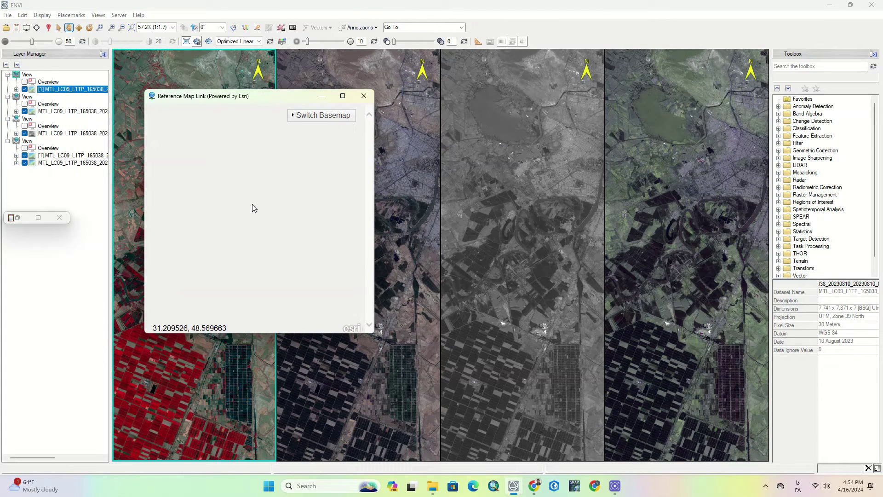
click(298, 116)
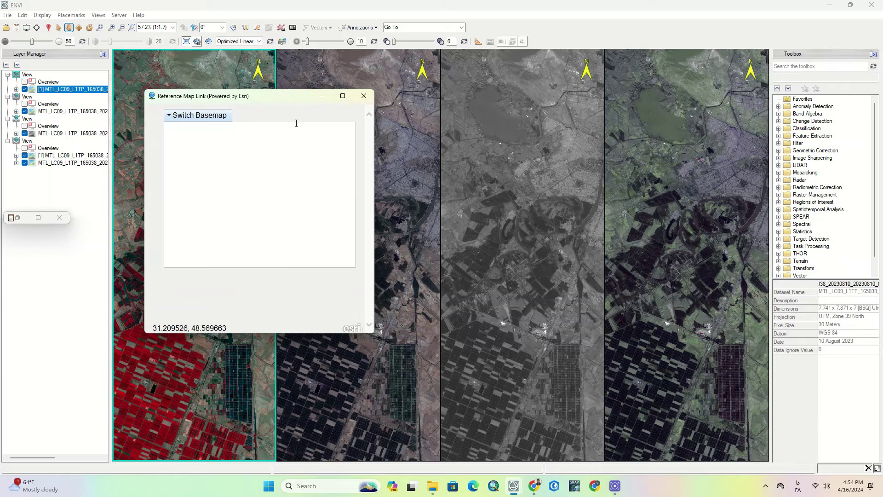
click(197, 119)
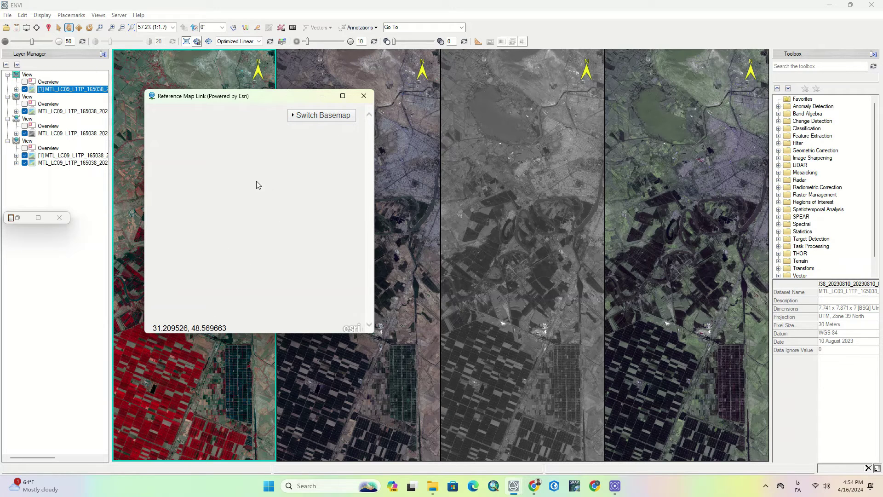
- Test the reference map by panning the color-infrared view and enlarging the map window, and close the map
drag(182, 386, 166, 395)
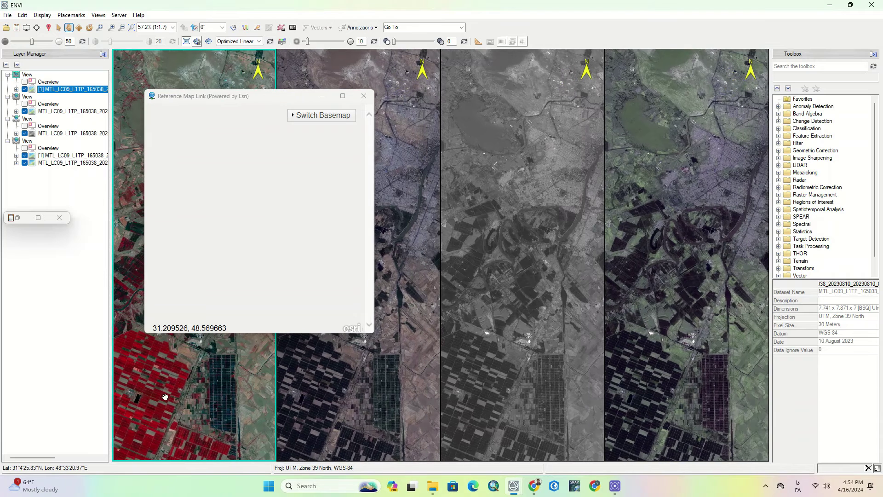
drag(136, 339, 137, 346)
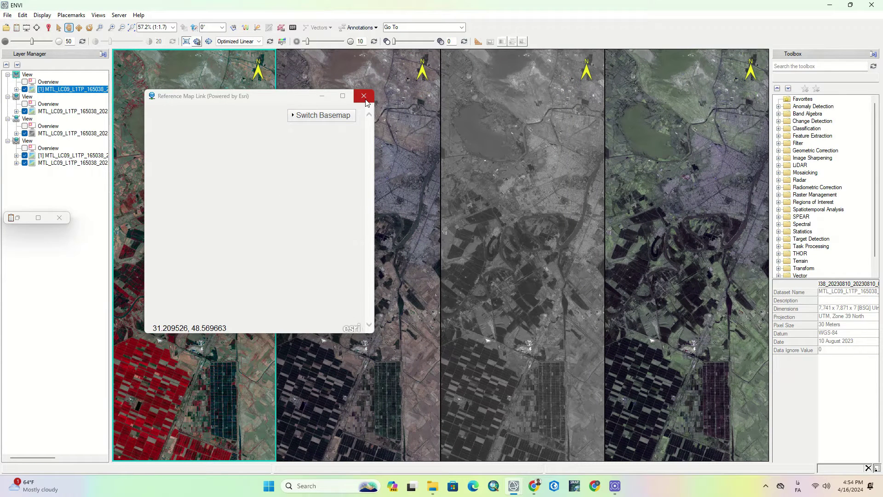
click(342, 96)
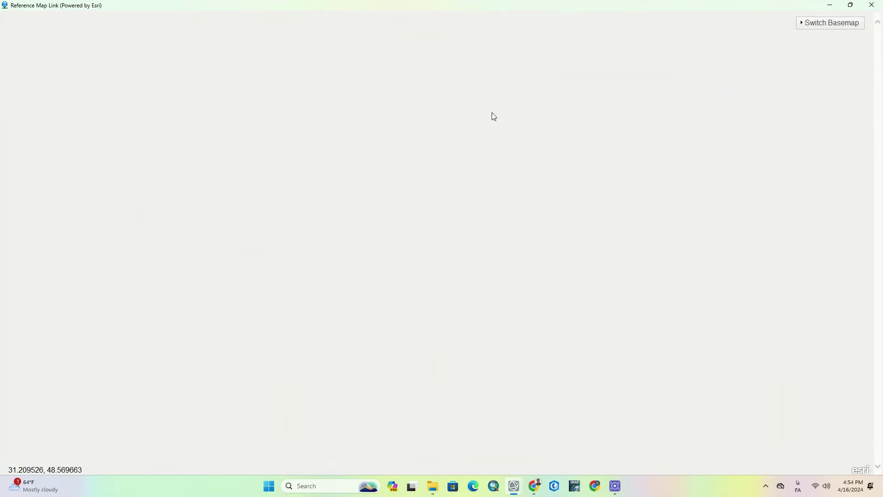
click(854, 7)
click(299, 114)
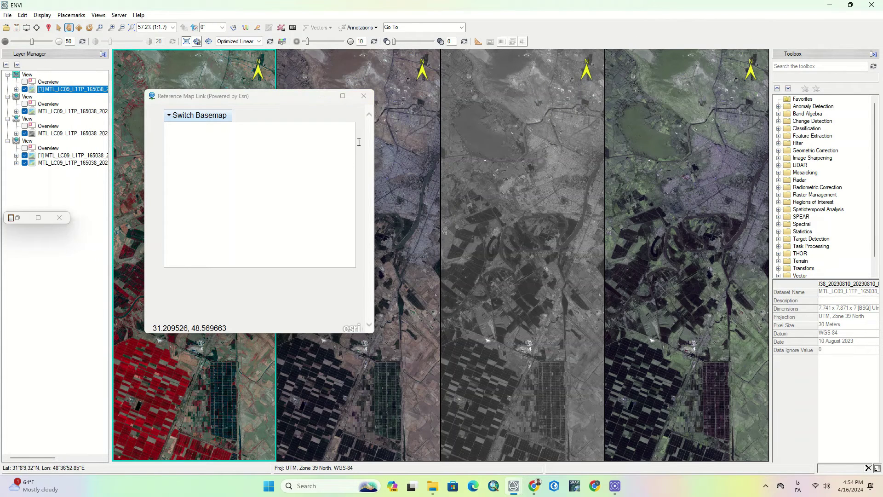
click(364, 96)
- Review the geo link between the four views in the Link Views dialog and close it without changes
drag(189, 195, 220, 197)
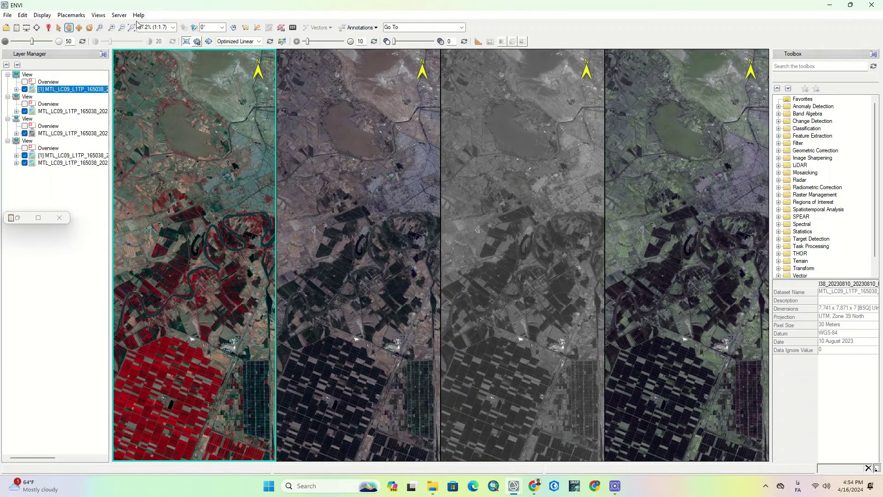
click(95, 15)
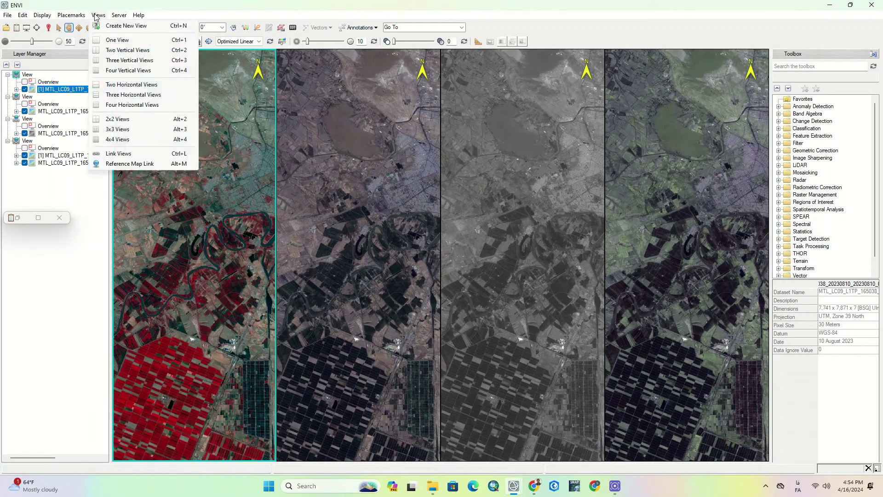
click(110, 154)
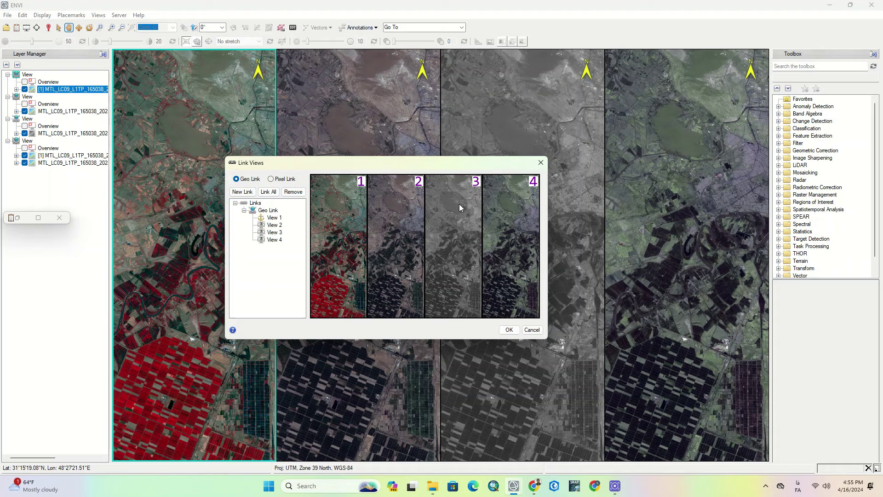
click(541, 163)
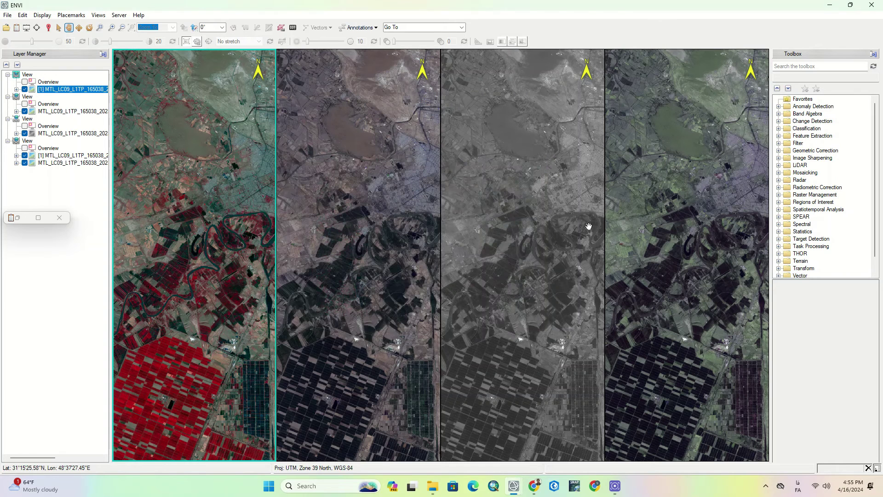